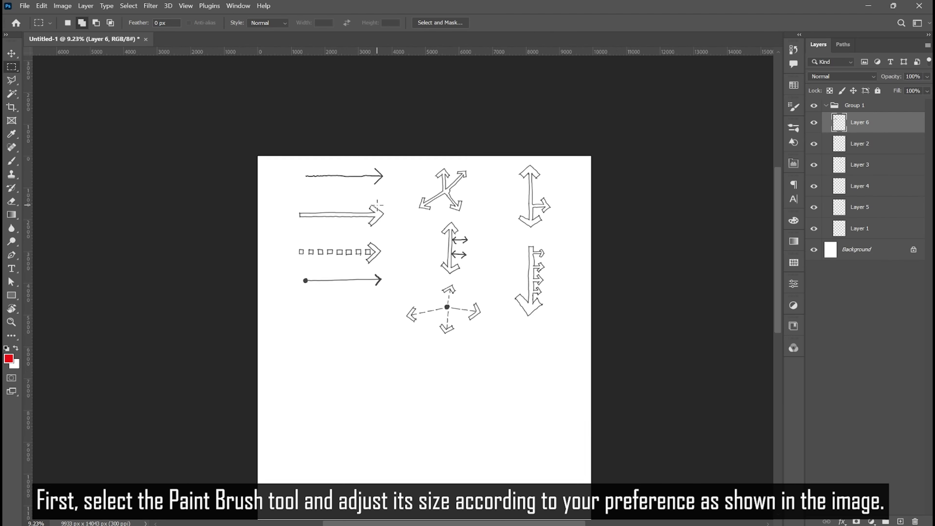
- Draw a block arrow outline pointing right below the red arrow, using straight black Brush strokes at size 10
click(12, 161)
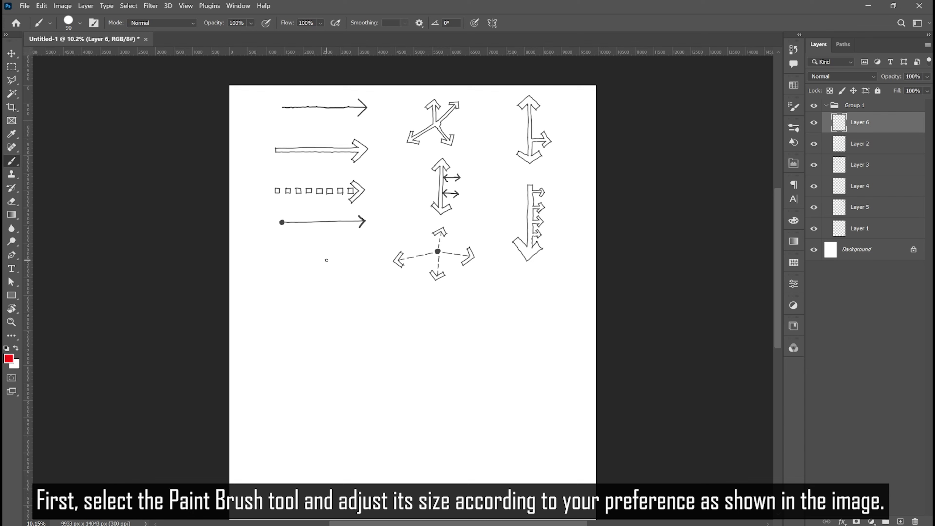
click(80, 24)
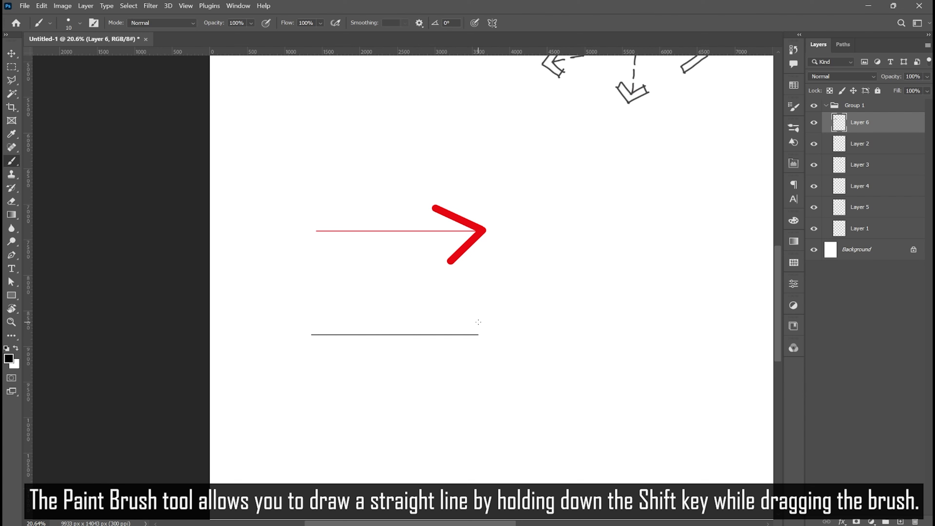
shift+click(436, 316)
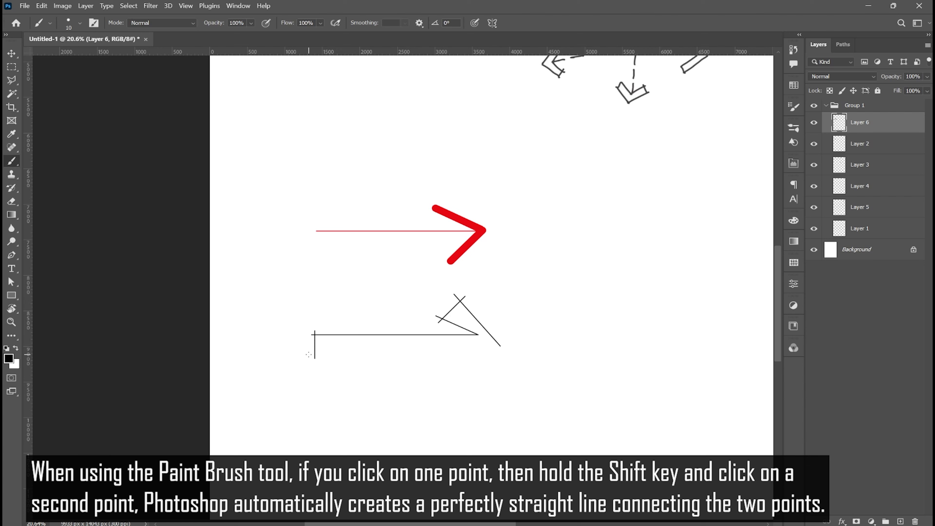
drag(395, 351, 461, 347)
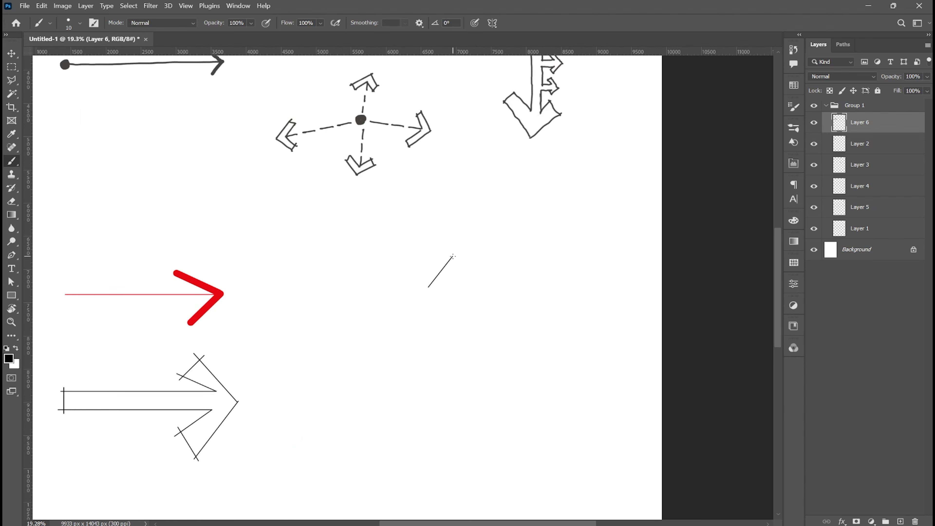
- Draw a hollow upward-pointing arrowhead in the blank area right of the red arrow, using straight brush lines that overlap at the corners
shift+click(480, 293)
scroll(445, 299, up, 5)
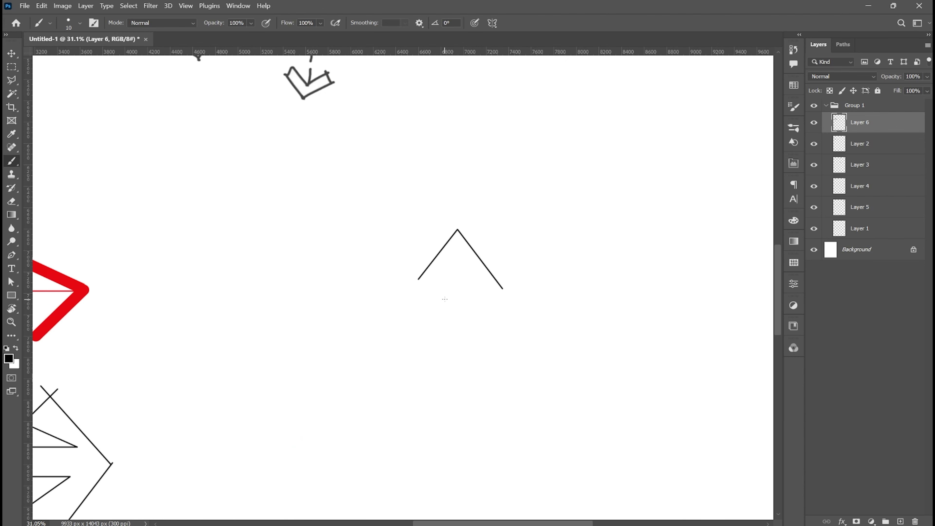
scroll(438, 286, down, 4)
click(426, 274)
shift+click(442, 289)
scroll(443, 292, up, 7)
click(437, 286)
shift+click(467, 231)
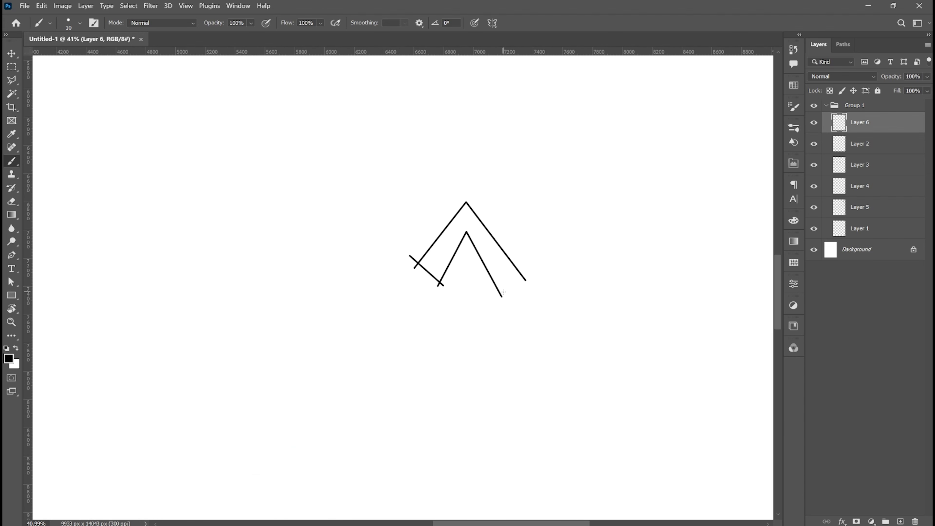
click(493, 294)
shift+click(542, 261)
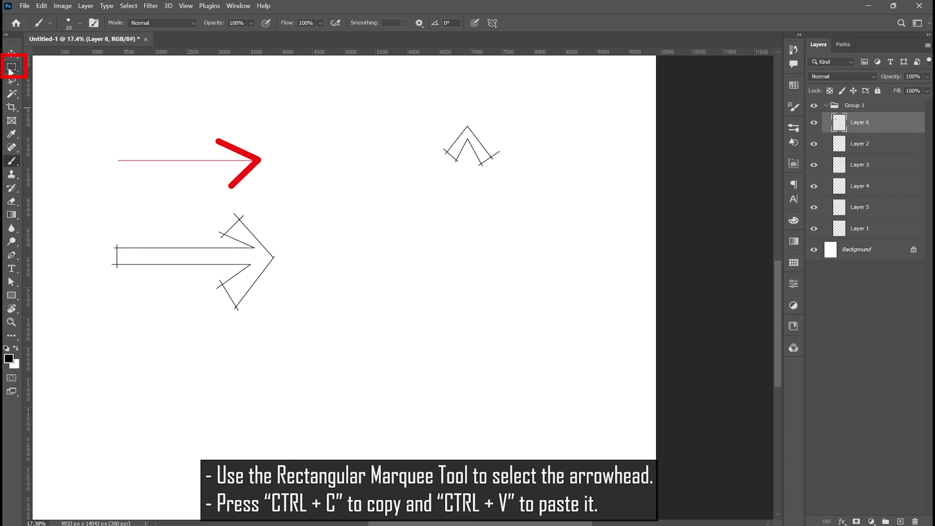
- Select the upward arrowhead with the Rectangular Marquee tool and paste a copy of it on a new layer
click(11, 68)
drag(520, 109, 412, 198)
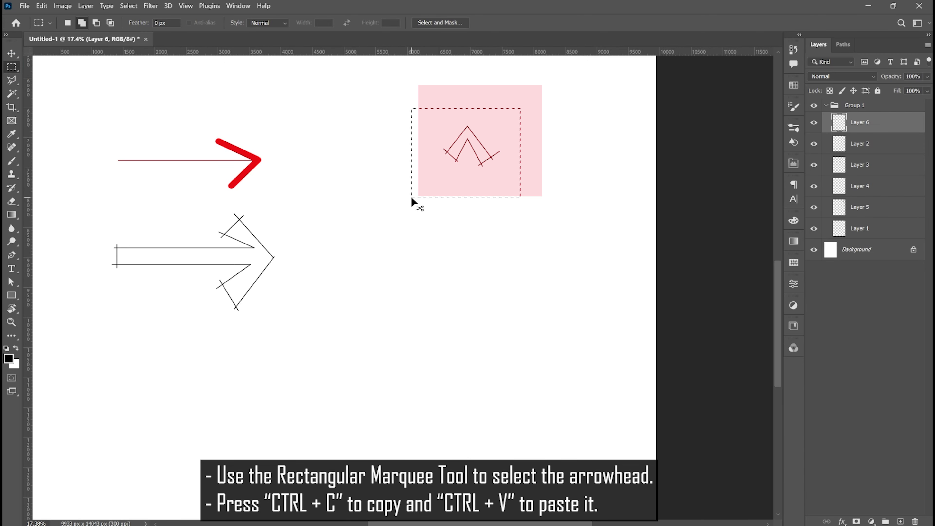
key(ctrl+c)
key(ctrl+v)
- Rotate the pasted arrowhead 180° with Free Transform and place it directly below the original, pointing down
key(ctrl+t)
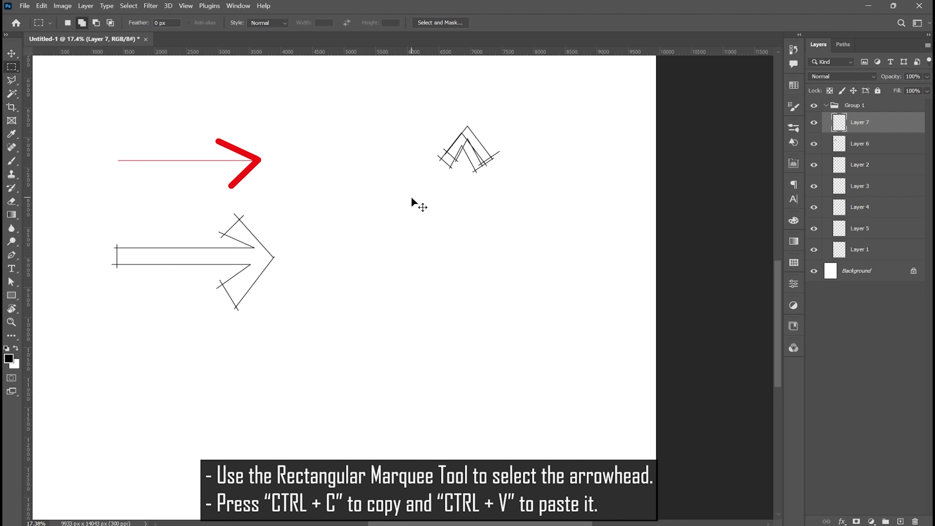
drag(507, 124, 416, 180)
scroll(469, 157, up, 1)
scroll(469, 156, up, 2)
drag(469, 157, 472, 338)
scroll(472, 157, down, 1)
scroll(473, 156, down, 1)
click(540, 22)
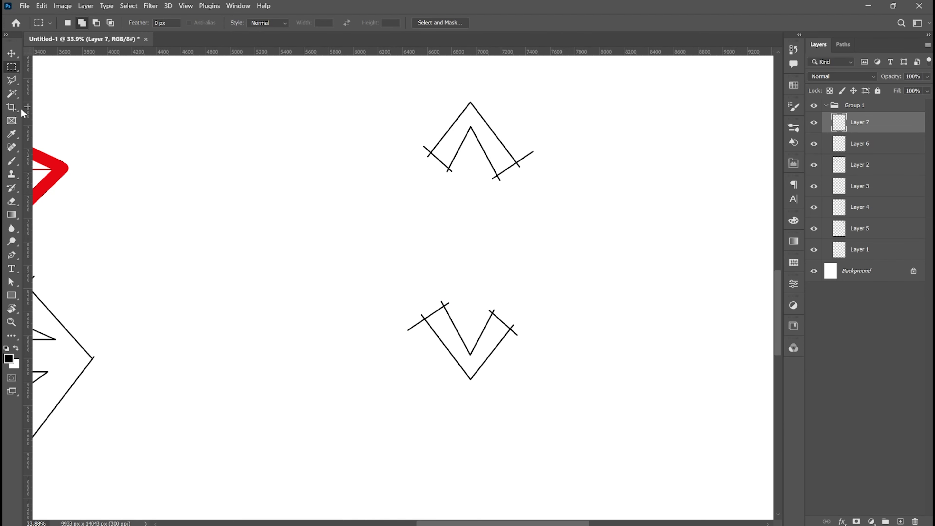
- Join the upper and lower arrowheads with two parallel vertical brush lines and merge Layer 7 with Layer 6
click(11, 161)
scroll(486, 89, up, 1)
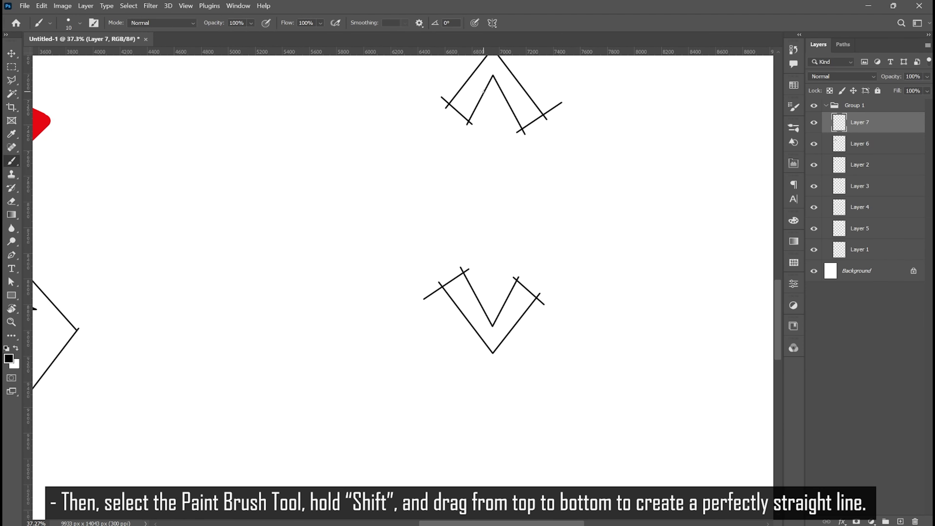
drag(483, 91, 480, 272)
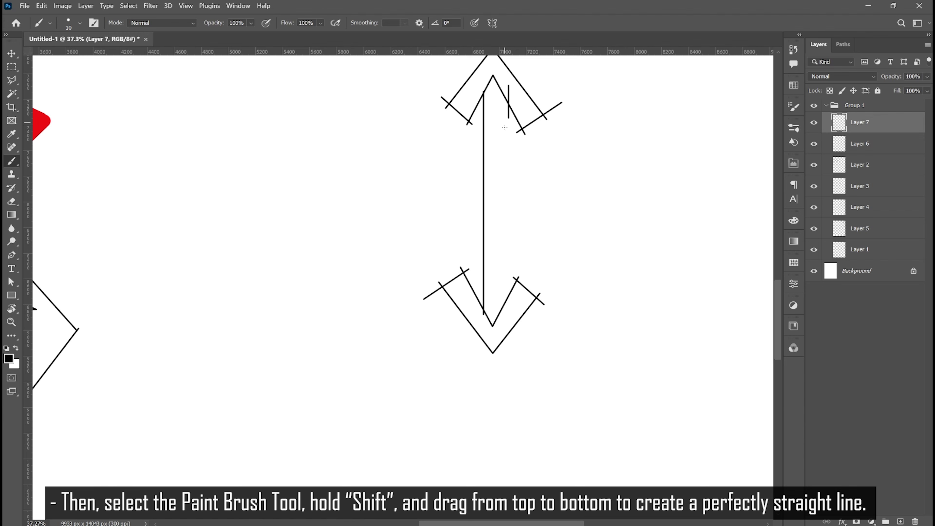
key(ctrl+z)
drag(504, 151, 504, 303)
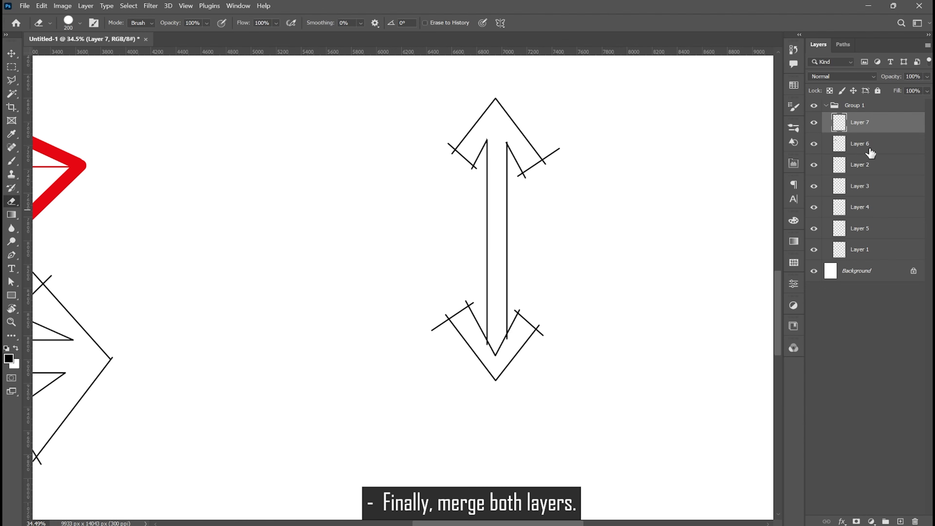
right_click(862, 143)
click(743, 392)
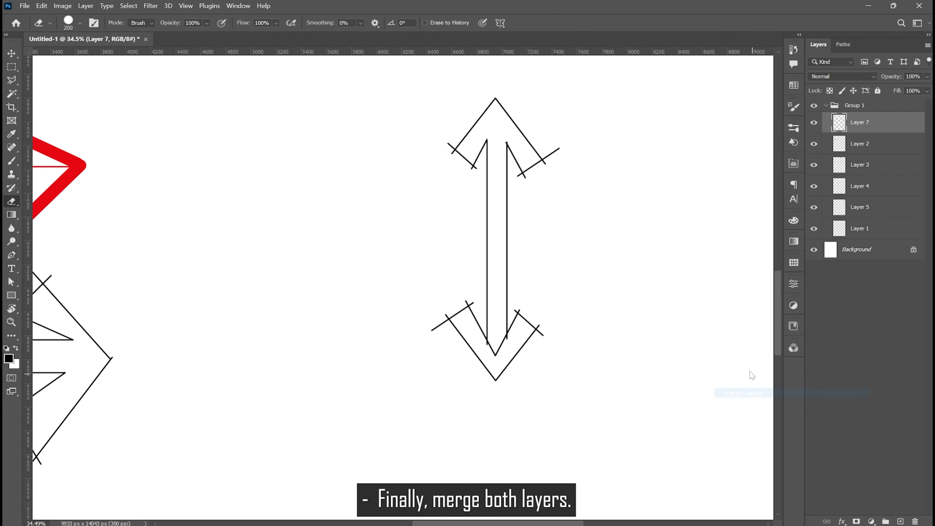
- Draw a small hollow arrow branching right from the lower half of the double-headed arrow's shaft
scroll(496, 346, up, 5)
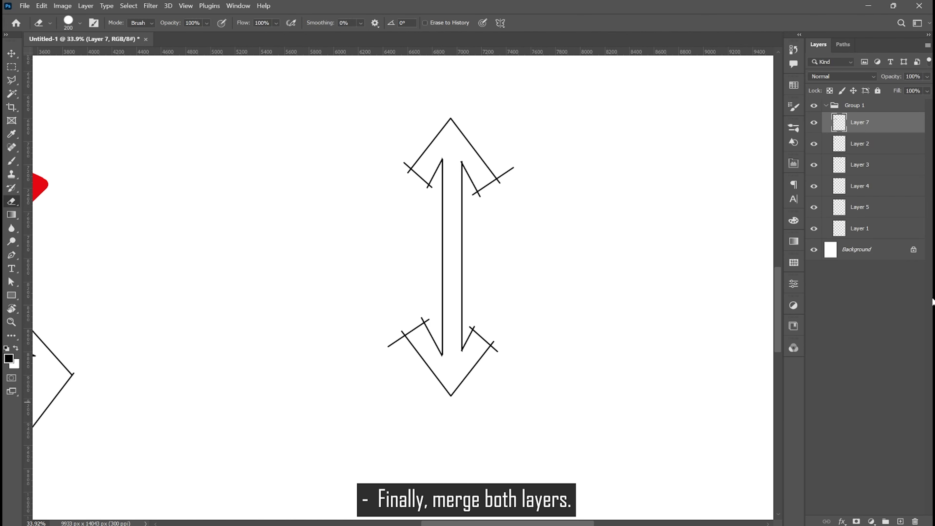
drag(478, 295, 569, 296)
drag(477, 308, 522, 308)
drag(530, 272, 569, 300)
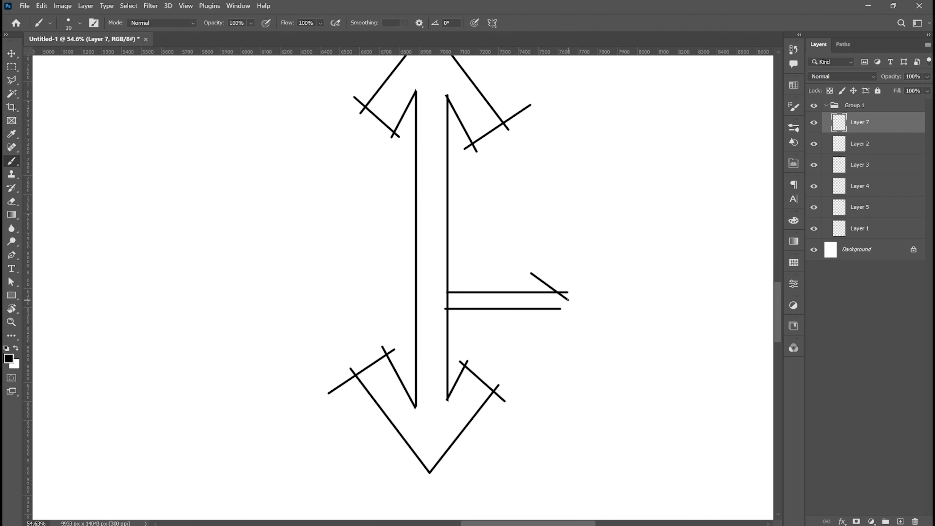
drag(529, 329, 565, 304)
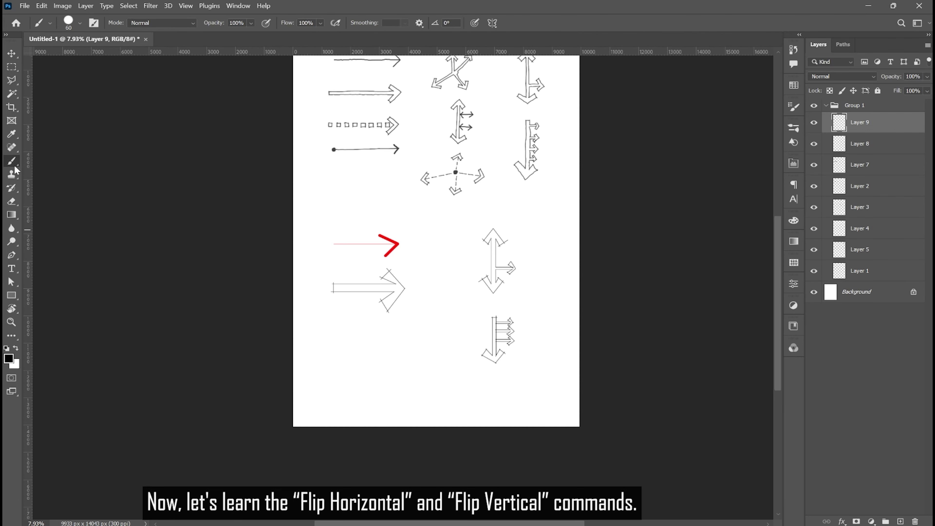
- Paint the upper half of a sharp right-pointing arrow with a size 60 brush below the block arrow and duplicate its layer
scroll(386, 319, up, 3)
mouse_move(347, 361)
mouse_down()
mouse_move(469, 373)
mouse_move(430, 353)
mouse_move(501, 379)
mouse_up()
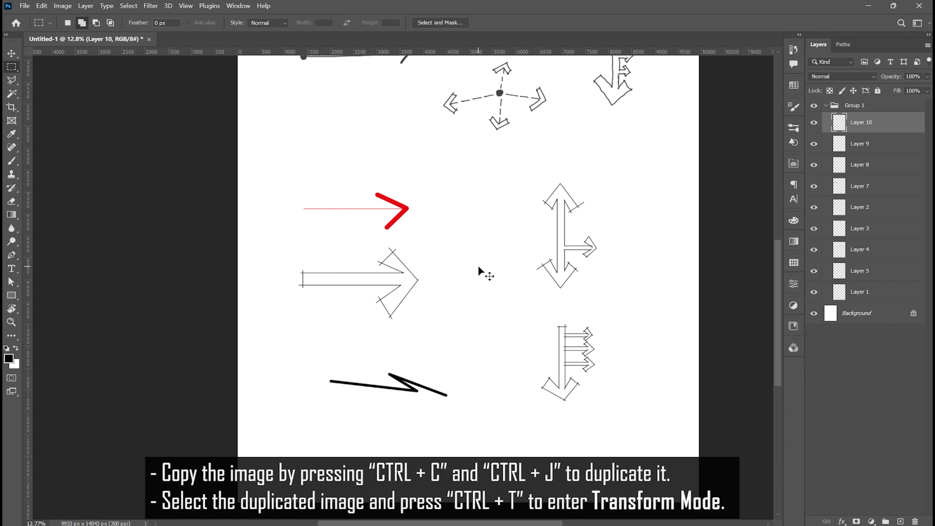
key(ctrl+j)
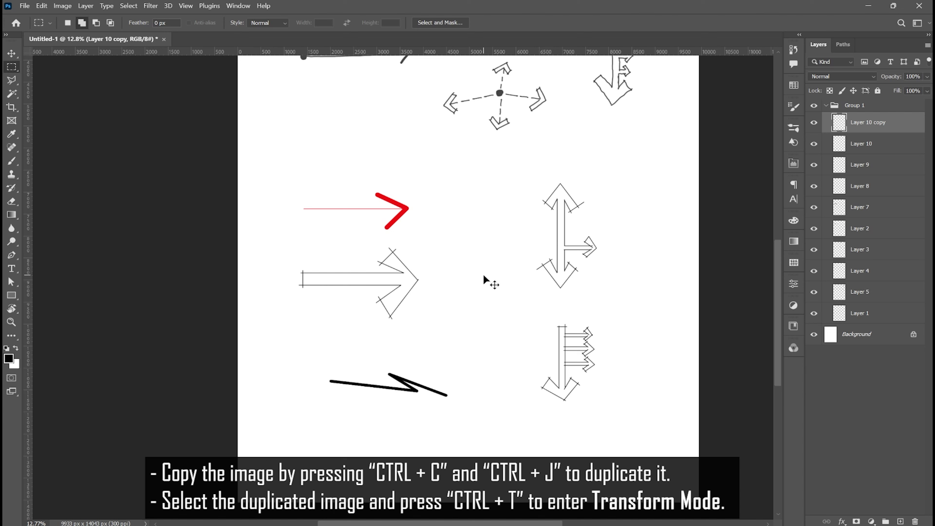
- Flip the duplicated half-arrow vertically and align it beneath the original so the two tips meet
key(ctrl+t)
right_click(396, 389)
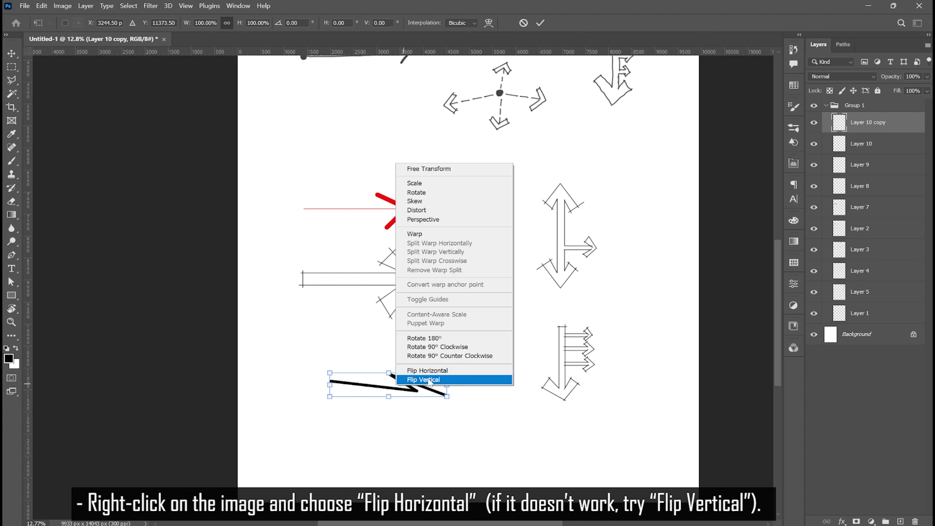
click(428, 370)
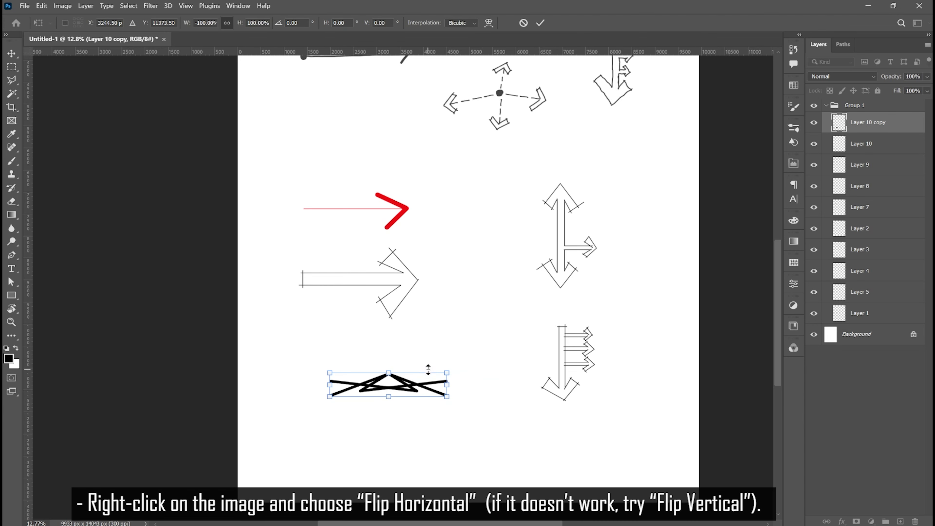
right_click(411, 395)
click(438, 378)
scroll(439, 382, up, 1)
drag(439, 383, 424, 415)
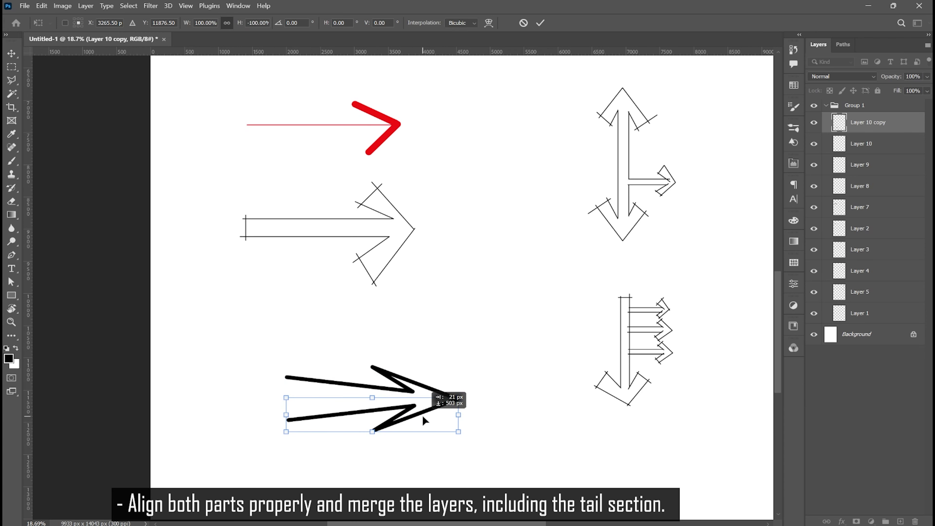
scroll(426, 402, up, 8)
scroll(444, 415, down, 5)
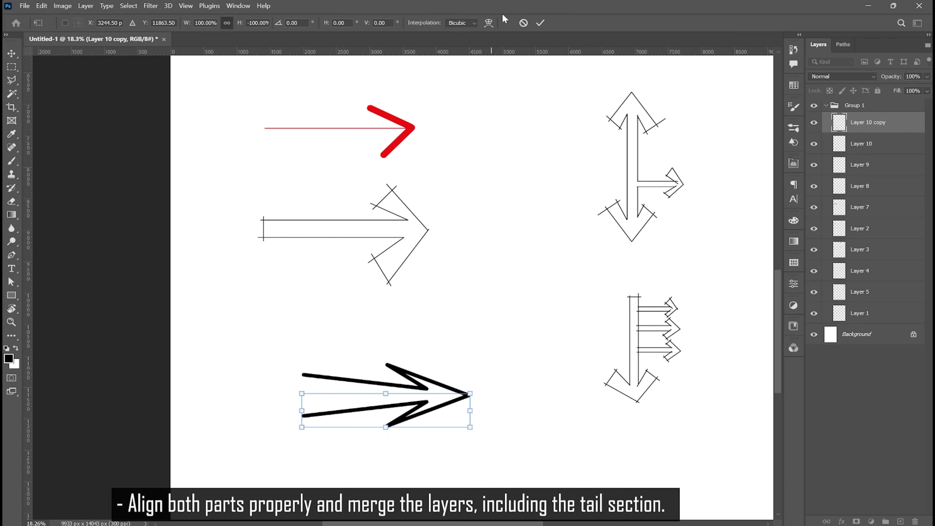
key(Return)
- Close the arrow's tail with two straight brush strokes forming an inward V notch
scroll(468, 351, up, 3)
key(b)
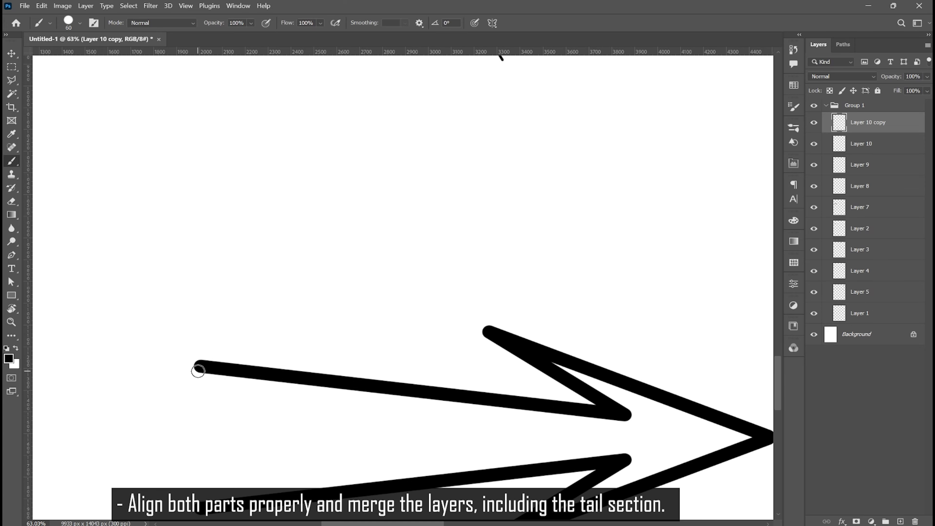
click(198, 370)
shift+click(294, 439)
shift+click(201, 510)
- Merge Layer 10 copy with Layer 10 so both arrow halves share one layer
key(w)
scroll(392, 386, down, 4)
shift+click(868, 148)
right_click(868, 149)
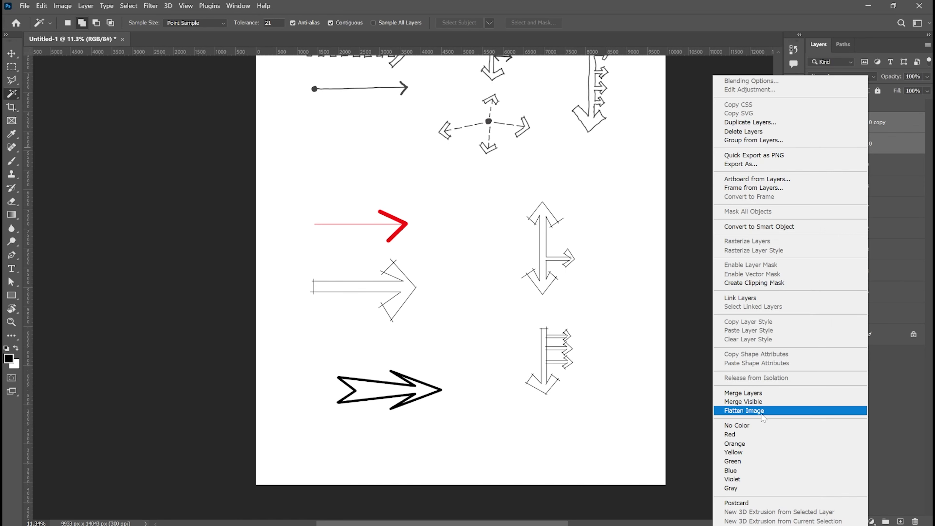
click(762, 392)
- Select the inside of the sharp arrow with the Magic Wand and fill it with black
scroll(372, 401, up, 2)
click(369, 378)
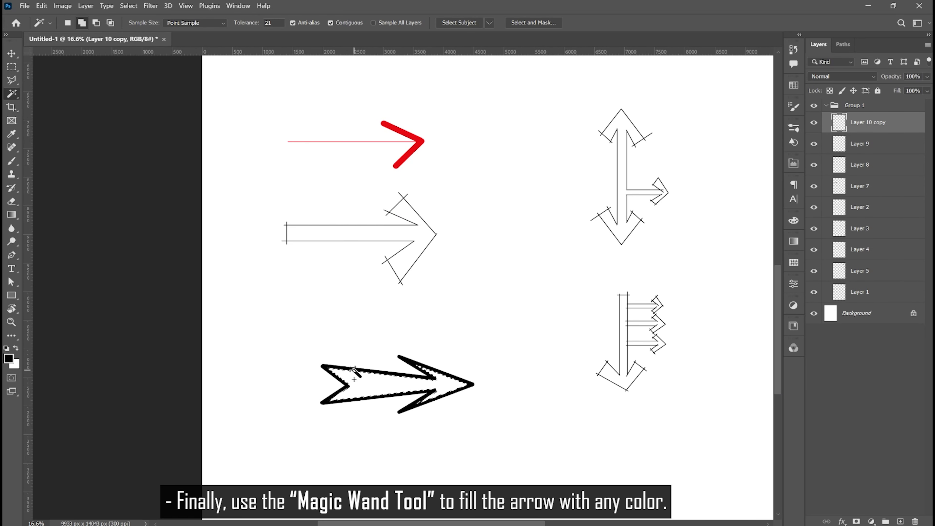
key(alt+BackSpace)
- Shift the pen tablet note text slightly up and to the right within its yellow banner
scroll(436, 396, down, 4)
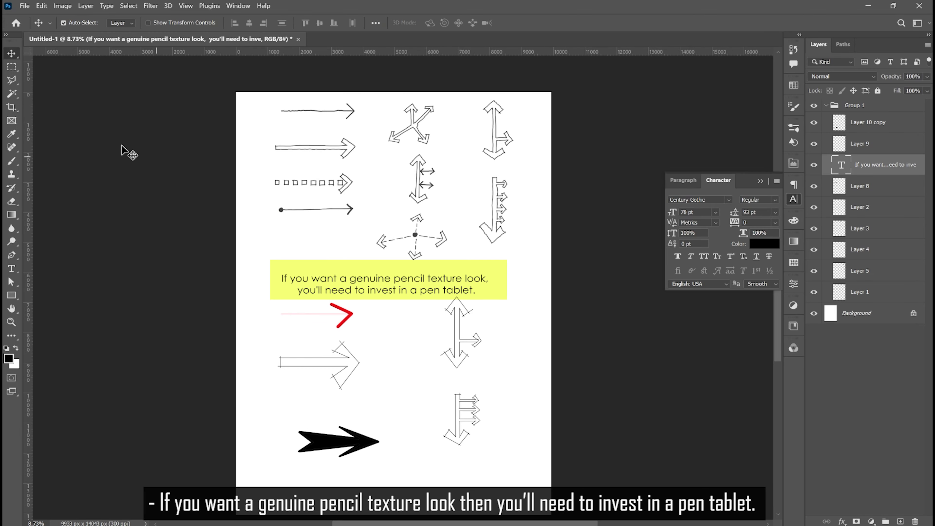
mouse_move(396, 280)
mouse_down()
mouse_move(394, 270)
mouse_move(404, 273)
mouse_up()
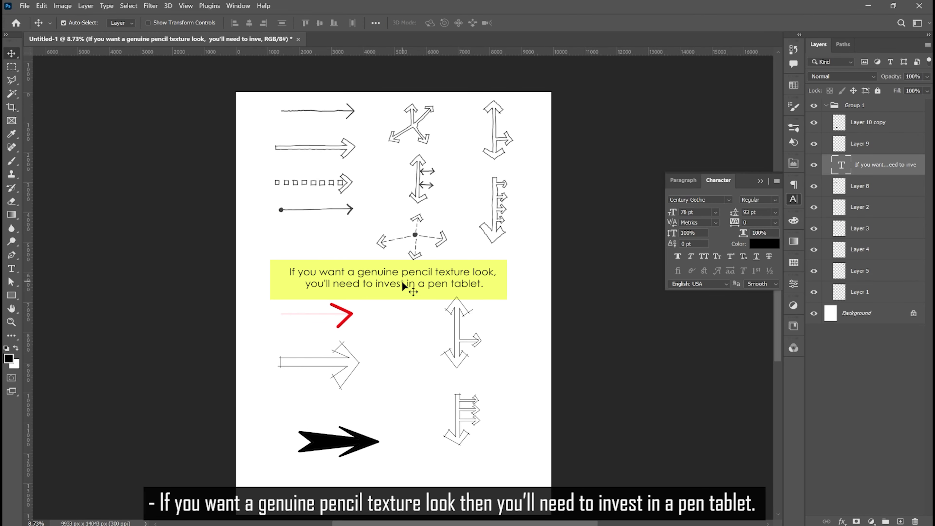
scroll(403, 280, down, 1)
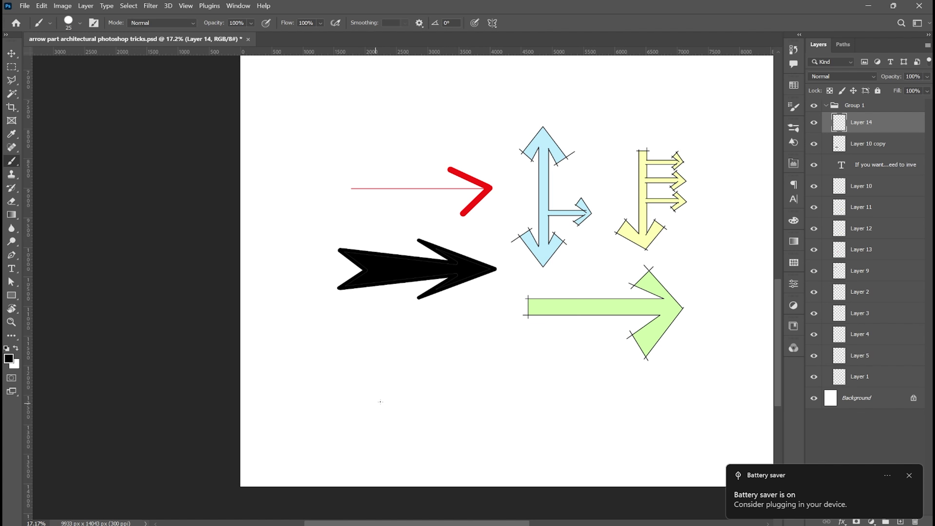
- Draw a short horizontal line with a slanted line down-left from its left end at brush size 25, and place a vertical guide at their corner
scroll(411, 389, down, 2)
scroll(387, 403, up, 4)
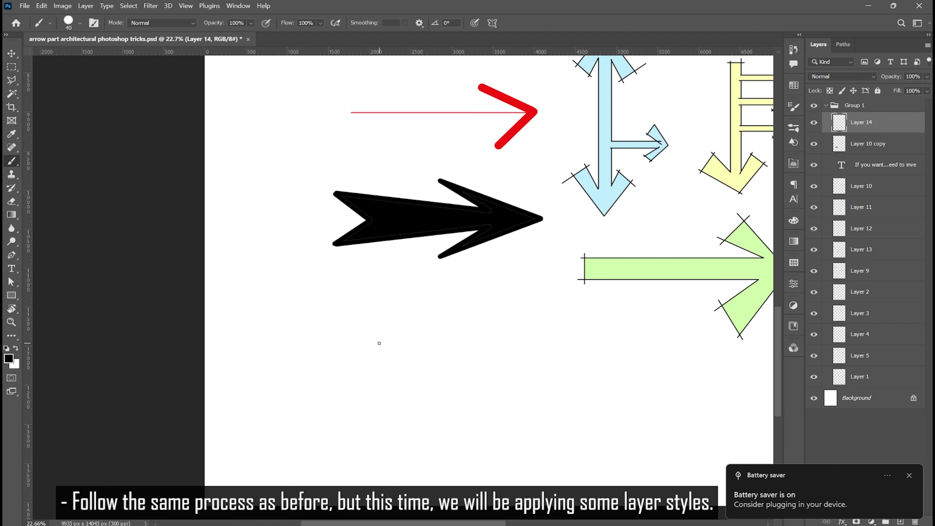
scroll(365, 260, up, 4)
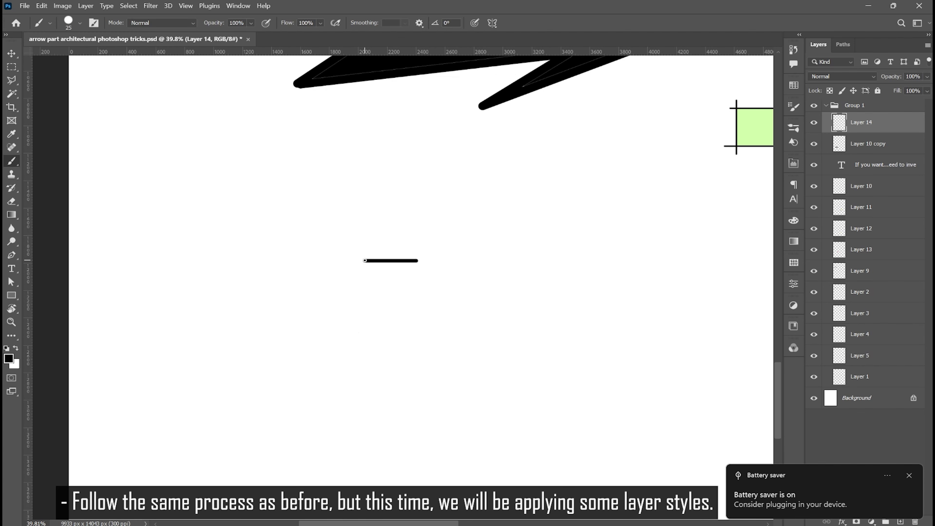
scroll(365, 260, down, 2)
shift+click(335, 337)
drag(31, 220, 364, 258)
scroll(343, 371, up, 3)
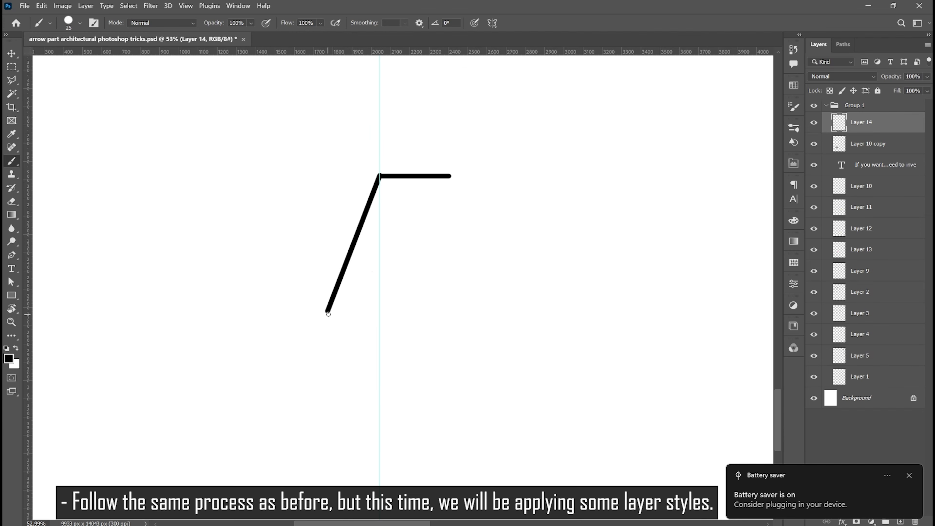
- Draw a parallel slanted line down from the horizontal line's right end and add a horizontal guide at the lower ends
click(11, 53)
key(b)
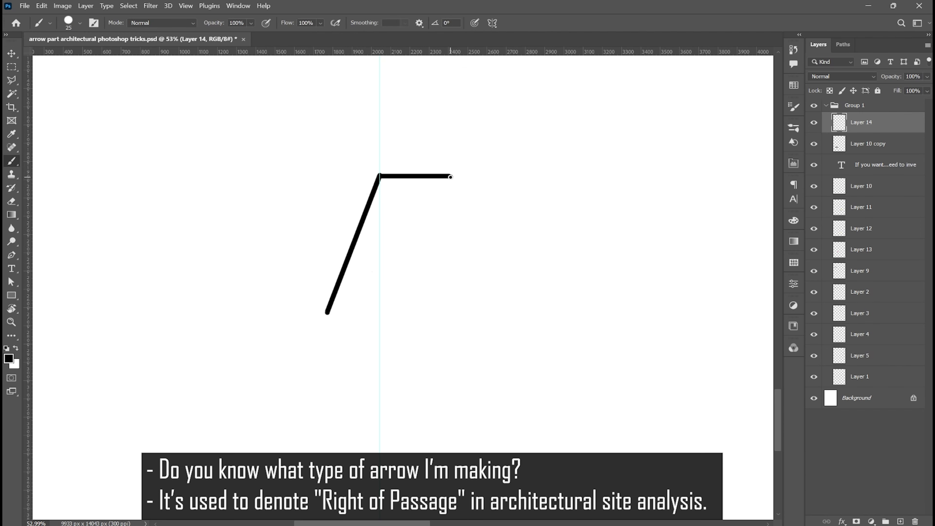
shift+click(397, 314)
drag(408, 55, 407, 314)
scroll(405, 295, down, 3)
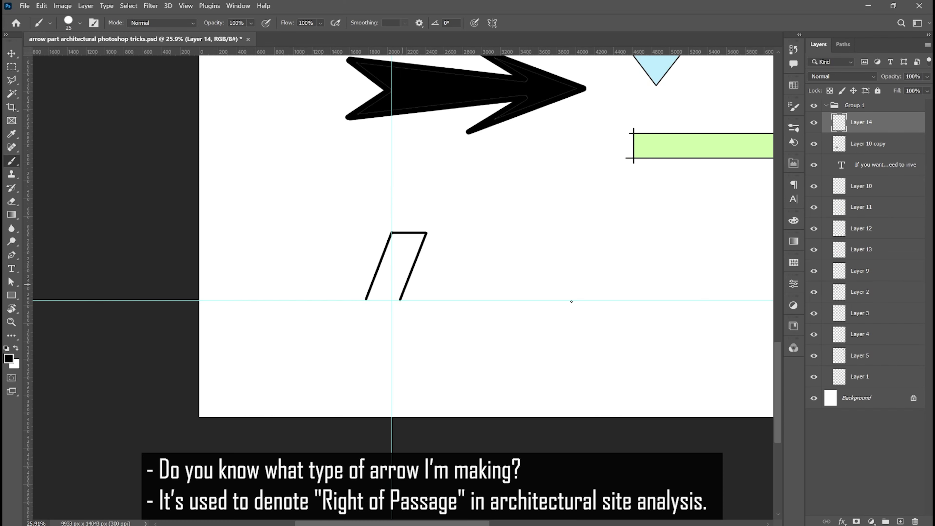
- Duplicate the half-chevron outline layer and flip the copy vertically
key(ctrl+j)
right_click(877, 140)
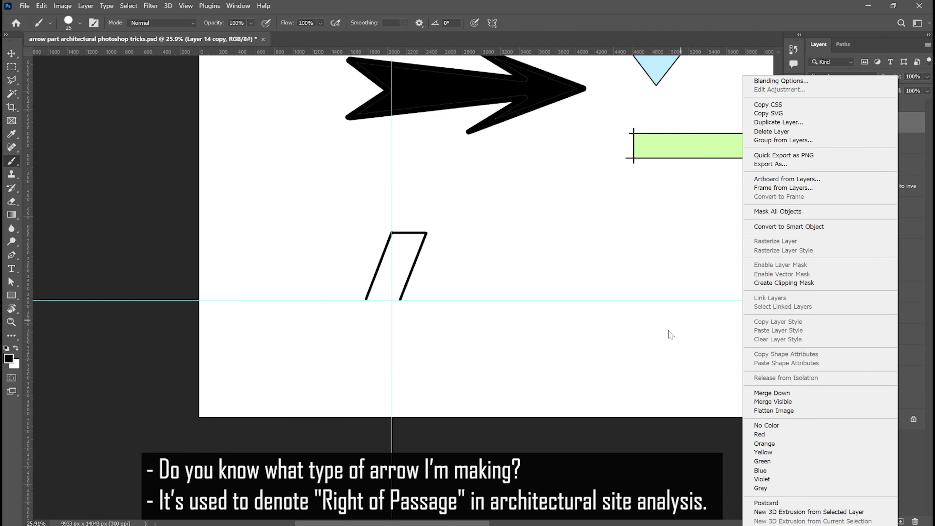
key(Escape)
key(ctrl+t)
right_click(405, 268)
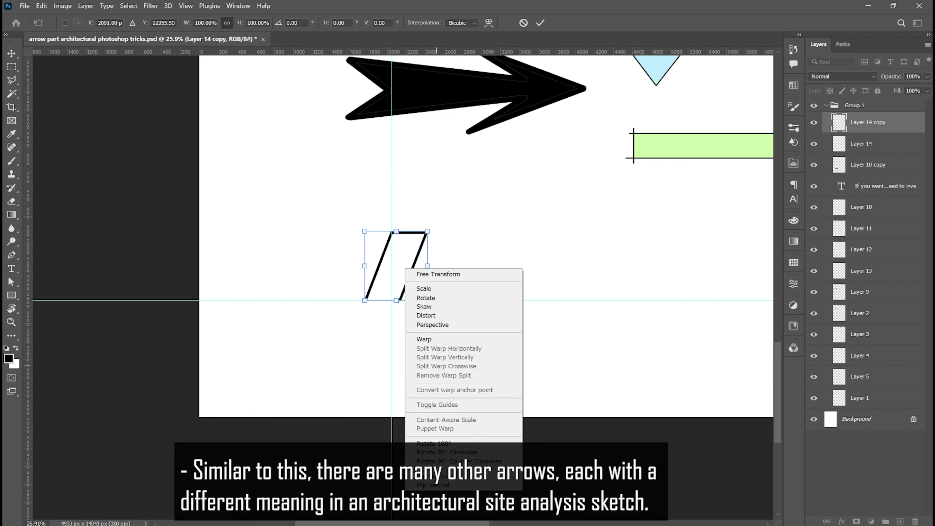
click(447, 489)
- Move the flipped copy down so its ends meet the original at the horizontal guide, forming a closed chevron
drag(401, 251, 402, 323)
scroll(401, 309, up, 8)
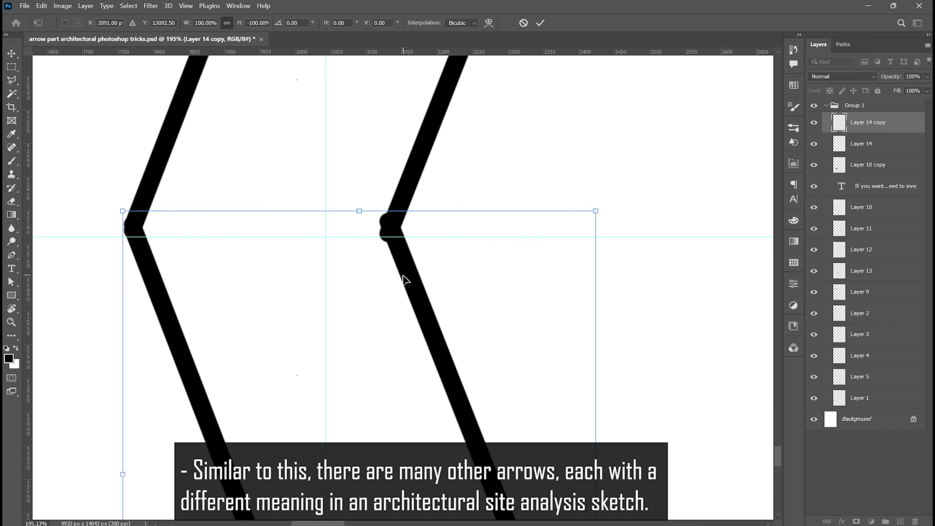
scroll(267, 289, up, 2)
scroll(266, 288, down, 6)
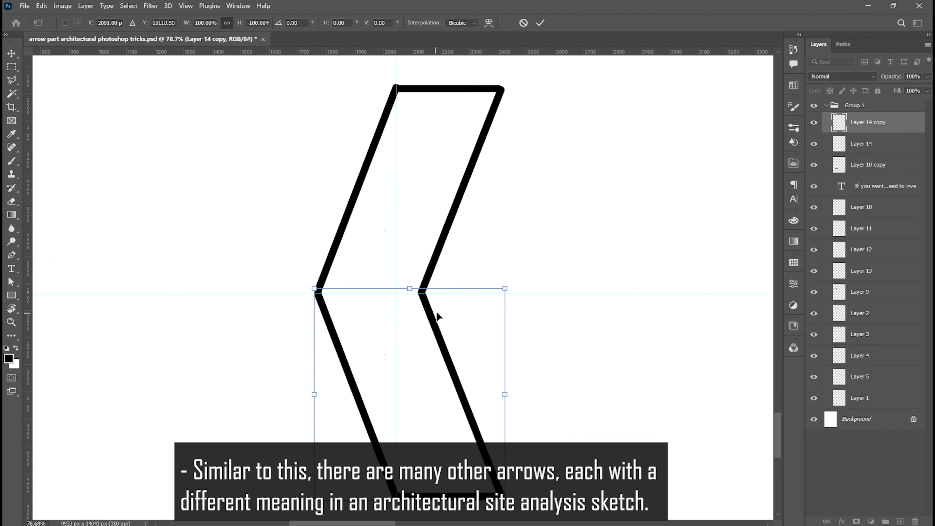
click(540, 23)
- Merge the two chevron half layers into one
scroll(446, 275, down, 6)
scroll(464, 285, up, 2)
shift+click(865, 143)
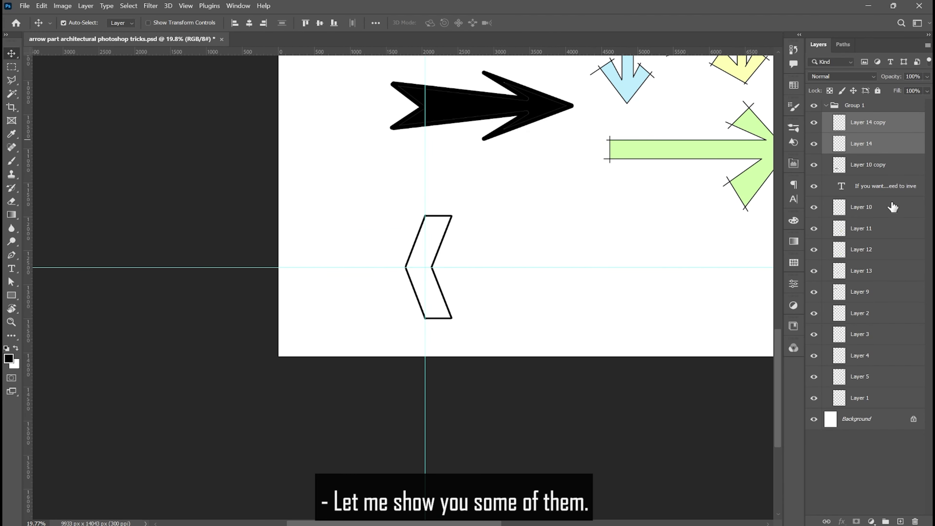
right_click(891, 140)
click(774, 393)
- Scale the chevron down to about half its size
key(ctrl+t)
scroll(453, 329, up, 4)
drag(450, 309, 560, 223)
key(Return)
- Copy the chevron sideways to build a horizontal row of six chevrons
scroll(451, 179, up, 2)
scroll(402, 227, up, 1)
scroll(351, 287, down, 3)
scroll(352, 287, up, 3)
drag(436, 244, 255, 343)
drag(297, 285, 428, 277)
- Shift individual chevrons and the last three as a set to even out the gaps in the row
scroll(393, 326, up, 4)
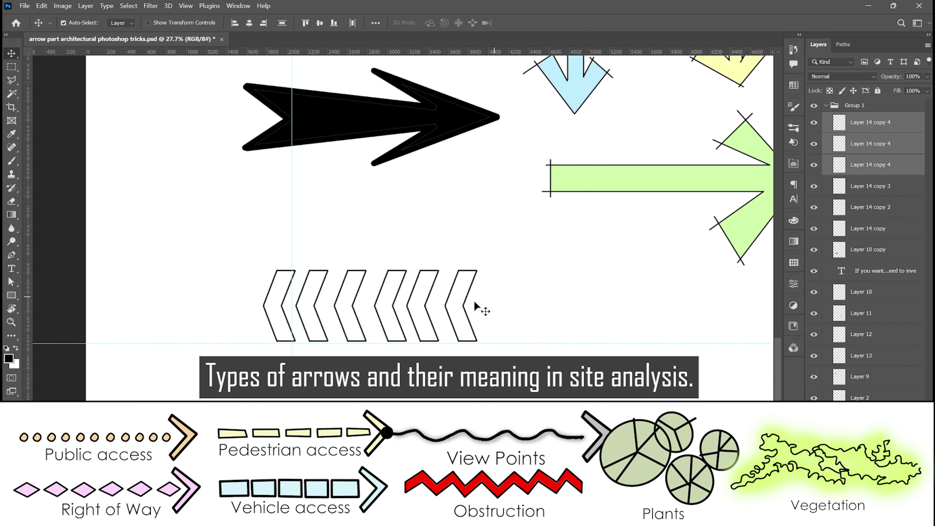
drag(666, 276, 386, 352)
drag(396, 309, 384, 308)
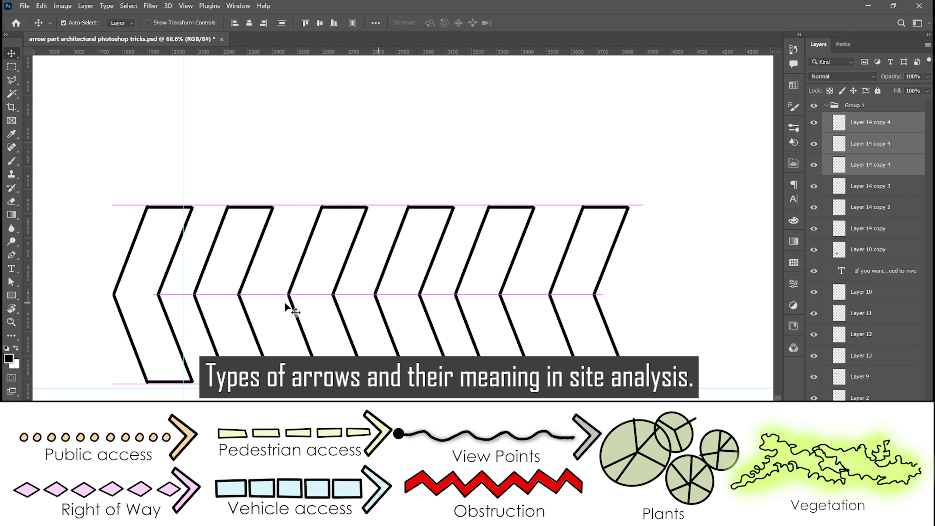
click(290, 297)
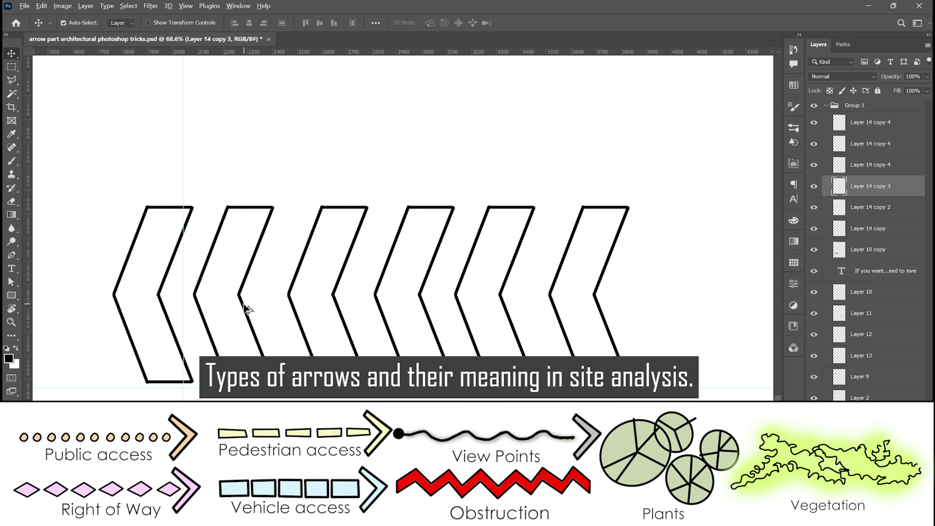
drag(243, 311, 174, 321)
- Merge the six chevron layers into a single layer
scroll(425, 347, down, 10)
click(455, 311)
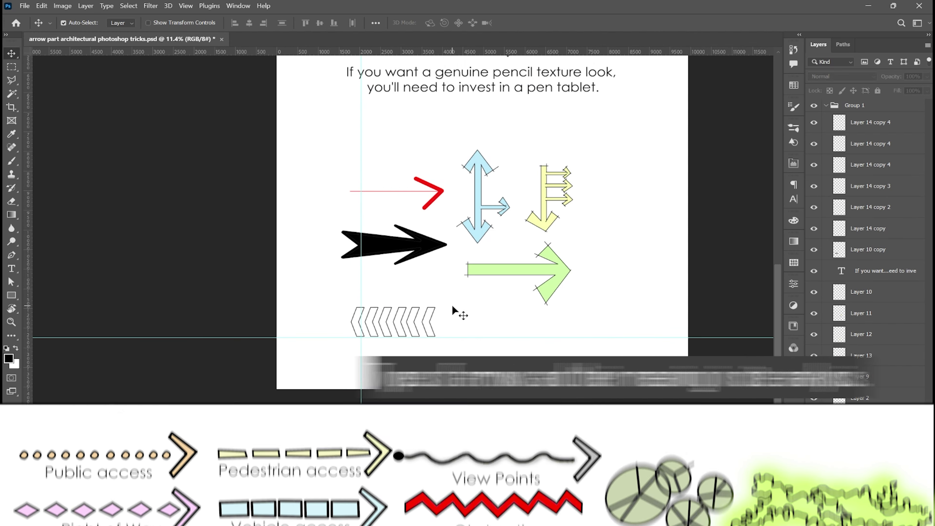
click(871, 122)
shift+click(867, 229)
right_click(865, 229)
click(752, 390)
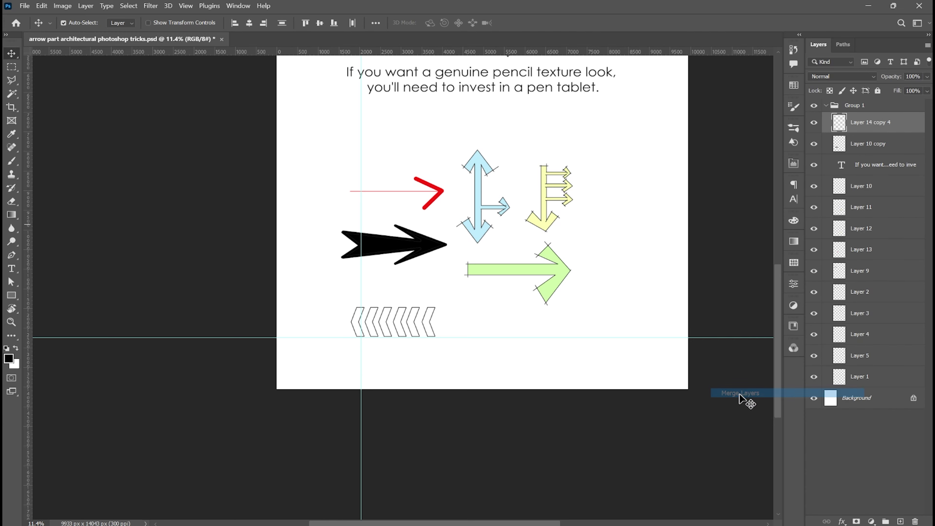
- Add a 21 px Stroke effect to the chevron row and set its position to Center
scroll(386, 237, up, 1)
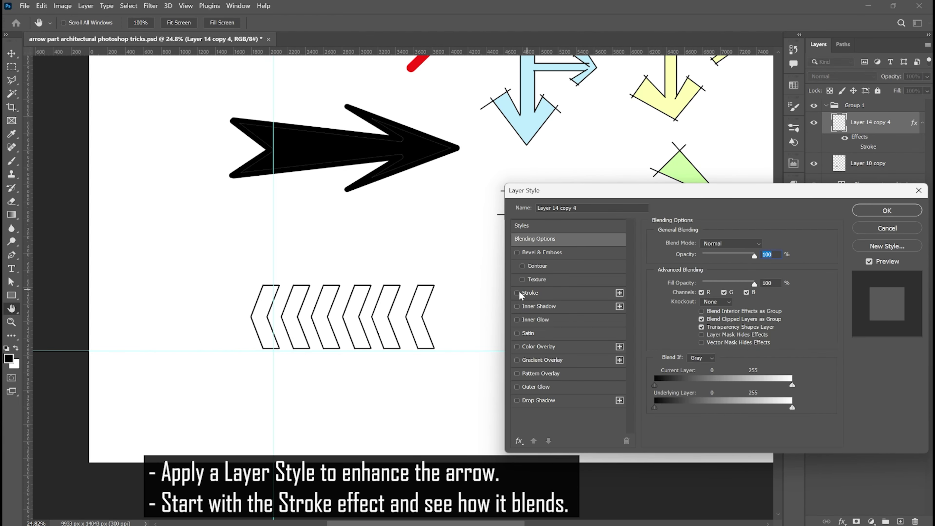
click(516, 292)
click(585, 292)
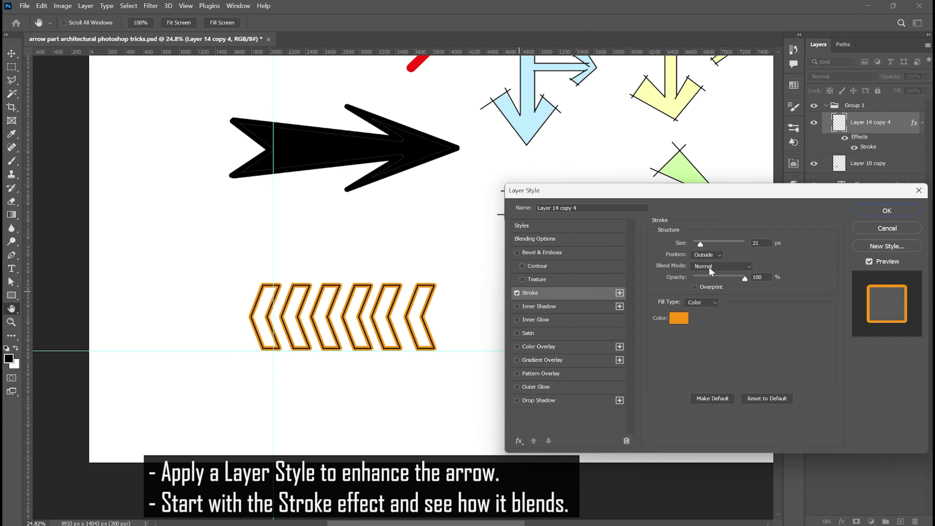
click(707, 254)
click(707, 276)
click(707, 255)
click(710, 282)
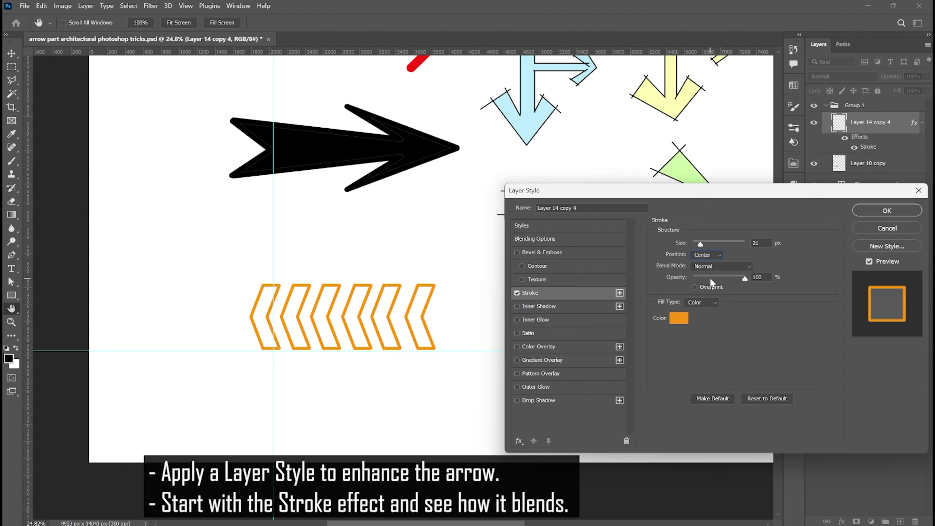
- Try a green stroke colour on the chevrons, then settle on a soft pinkish red
click(678, 317)
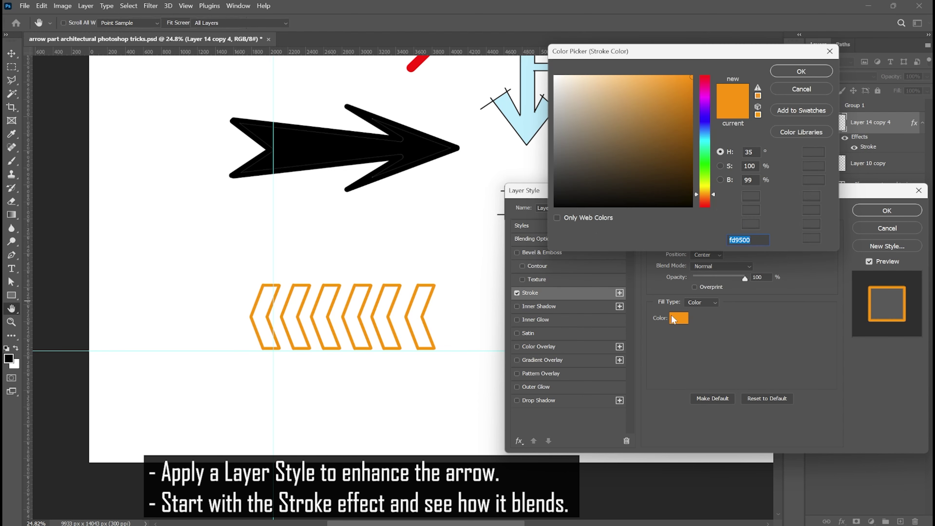
click(705, 175)
drag(605, 82, 650, 79)
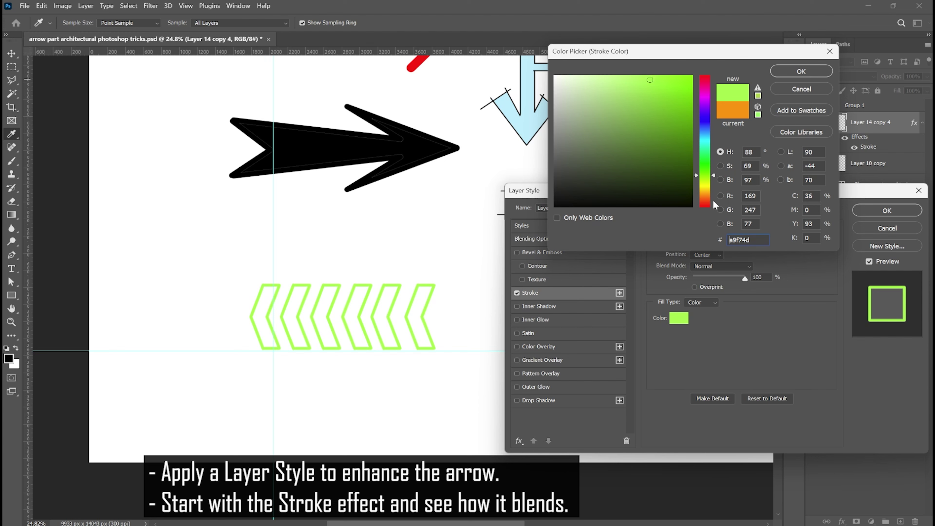
drag(715, 205, 708, 216)
mouse_move(627, 81)
mouse_down()
mouse_move(612, 77)
mouse_move(629, 79)
mouse_up()
click(805, 76)
- Add a Gradient Overlay to the chevron row using a light blue preset from the Blues group
click(519, 360)
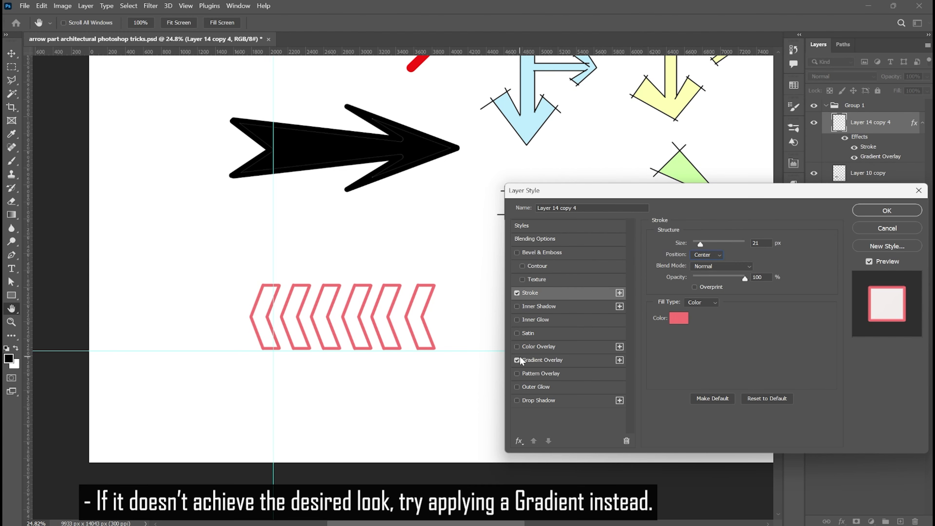
click(753, 268)
click(687, 303)
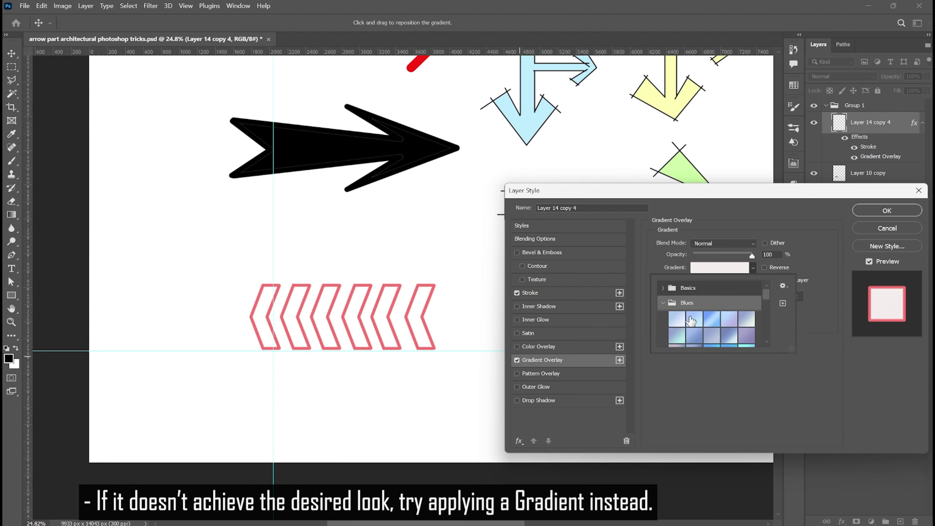
click(710, 318)
click(765, 383)
- Turn off the Stroke effect and reposition the gradient across the chevrons
click(517, 293)
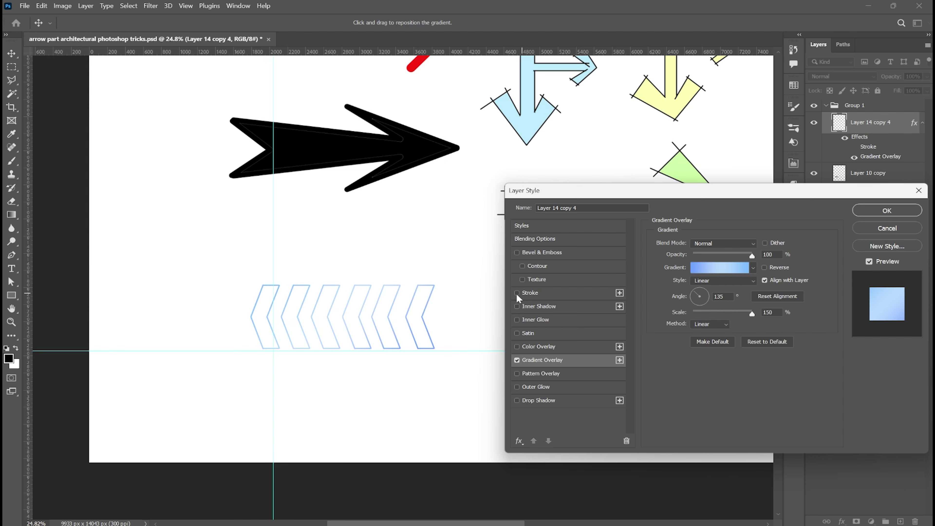
drag(284, 336, 391, 327)
scroll(391, 328, up, 3)
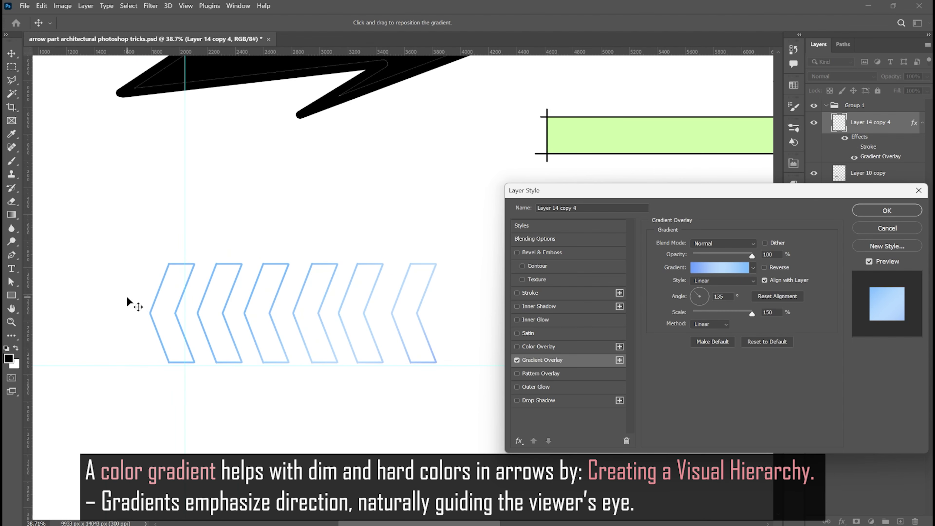
- Try several other Blues presets on the chevrons and settle on the green, blue and cyan gradient
click(753, 268)
click(694, 312)
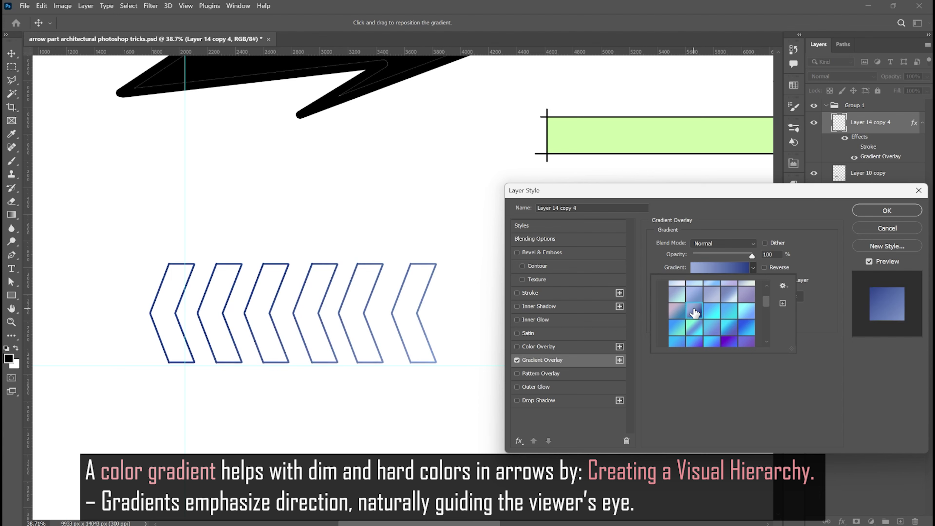
scroll(728, 323, down, 1)
click(747, 305)
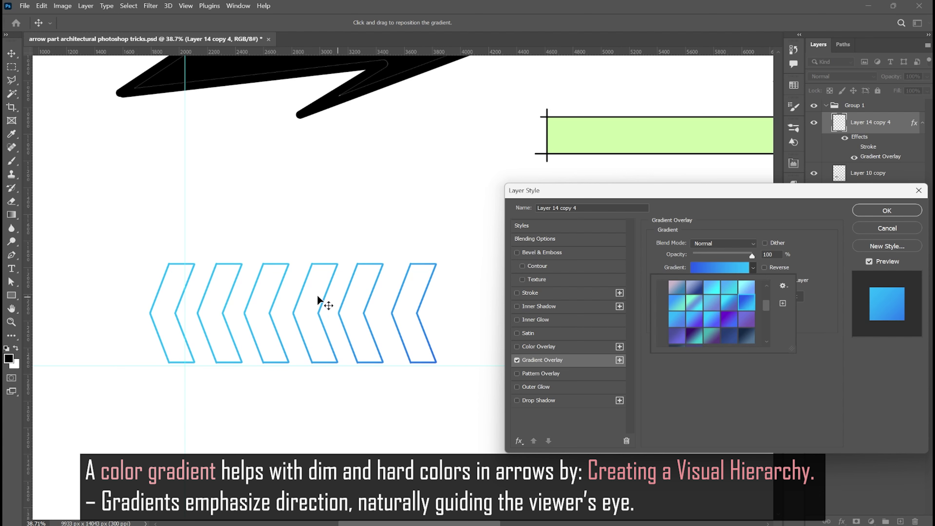
click(746, 321)
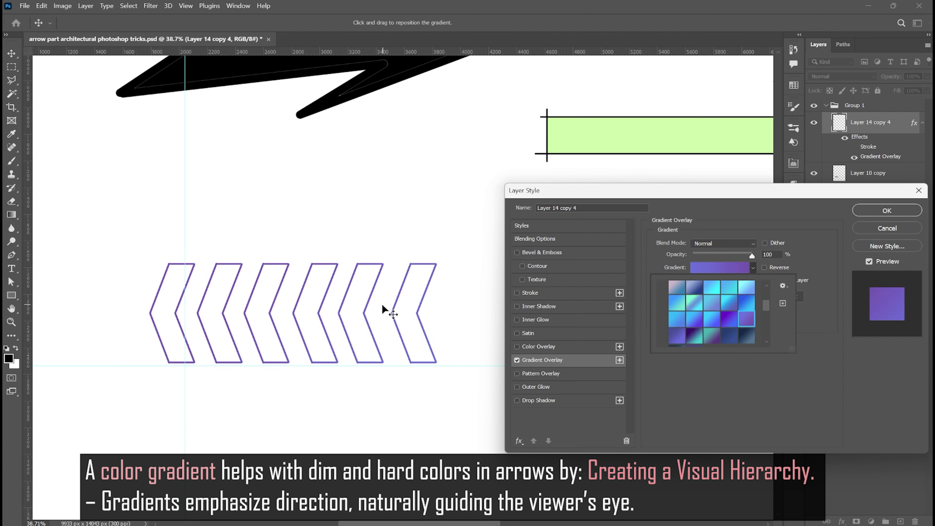
click(728, 317)
click(692, 301)
scroll(354, 326, down, 3)
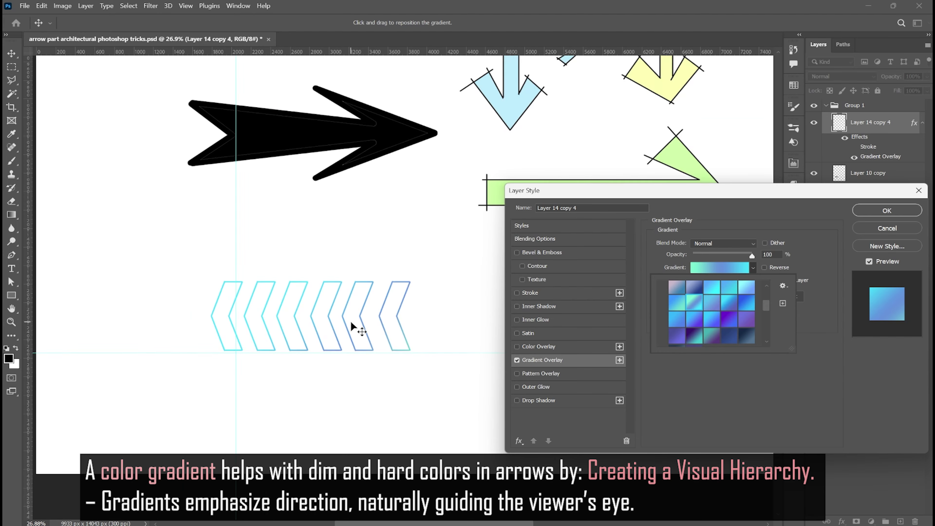
scroll(313, 330, up, 2)
scroll(284, 343, down, 6)
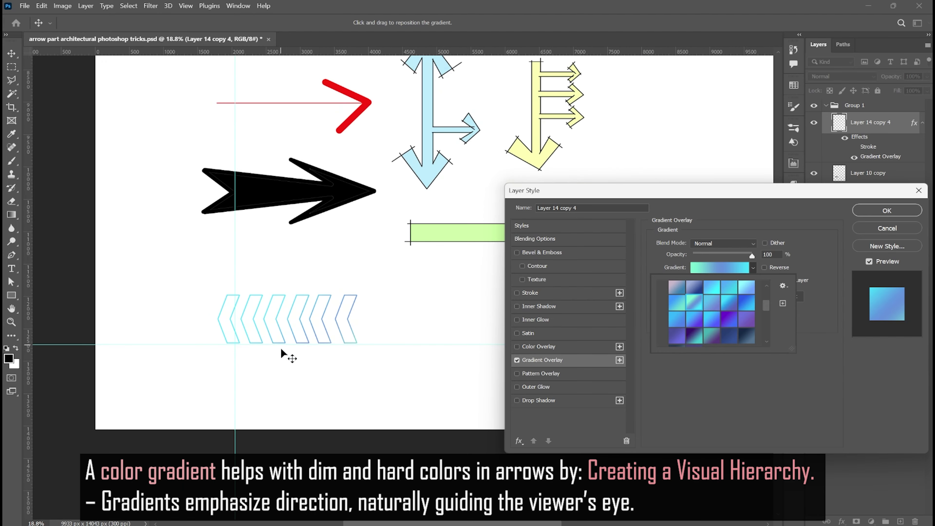
scroll(209, 384, up, 2)
- Draw the pointed tail and both long shaft edges of a bent arrow with straight brush lines at size 15
click(511, 345)
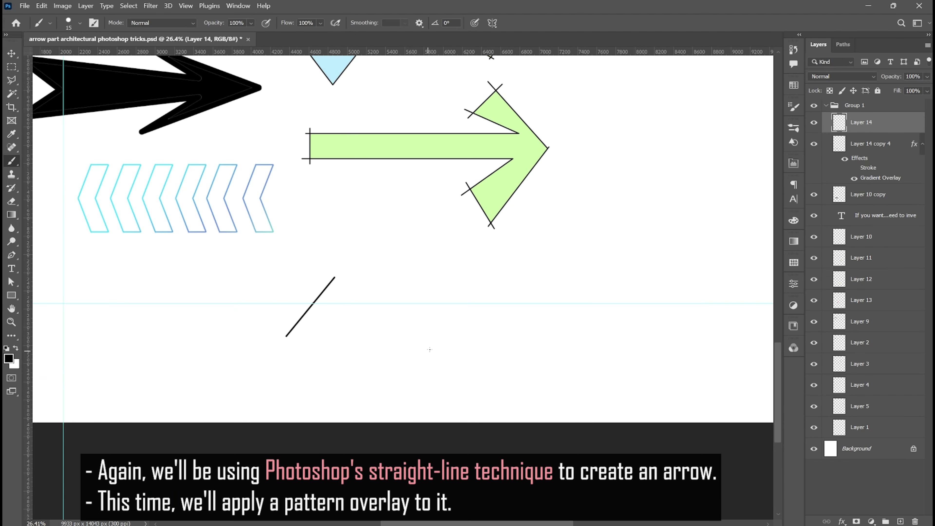
shift+click(446, 345)
scroll(311, 332, up, 2)
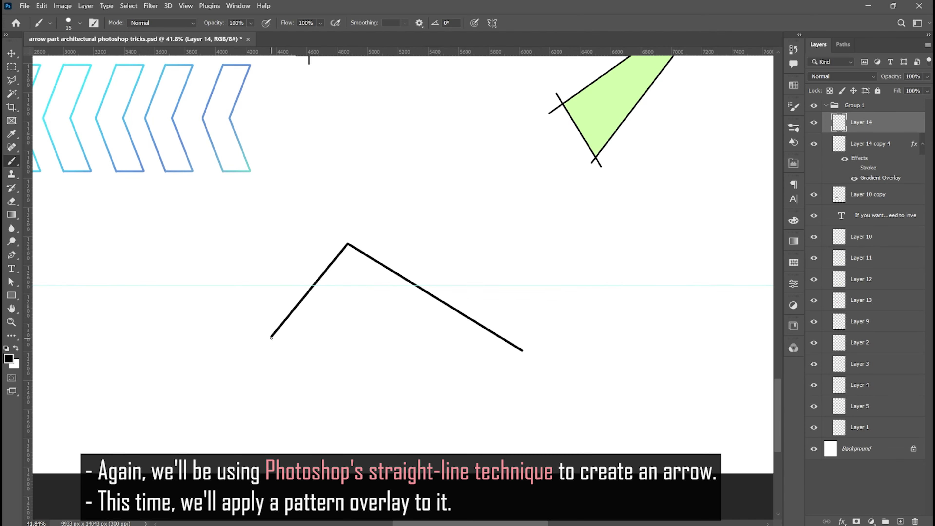
shift+click(354, 305)
shift+click(492, 383)
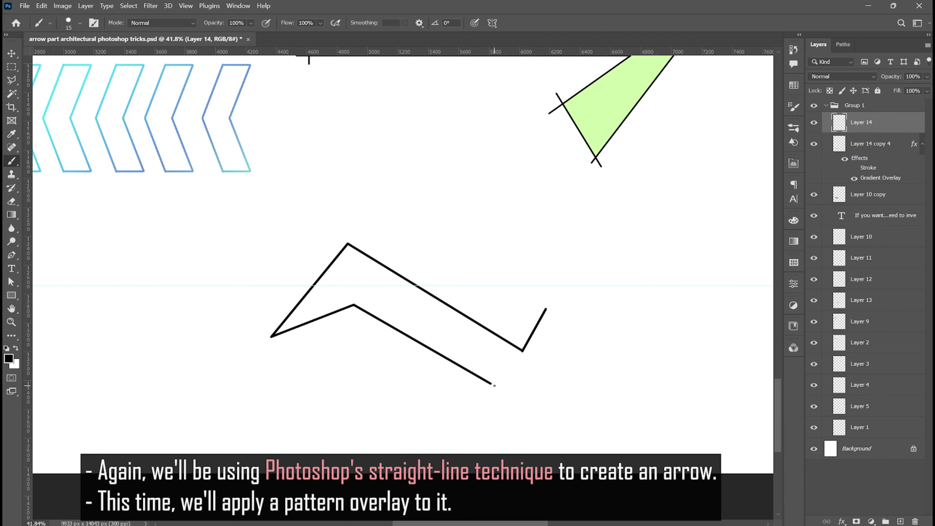
- Close the bent arrow's outline with straight lines forming a triangular head pointing down-right
shift+click(564, 412)
shift+click(546, 309)
scroll(451, 354, down, 2)
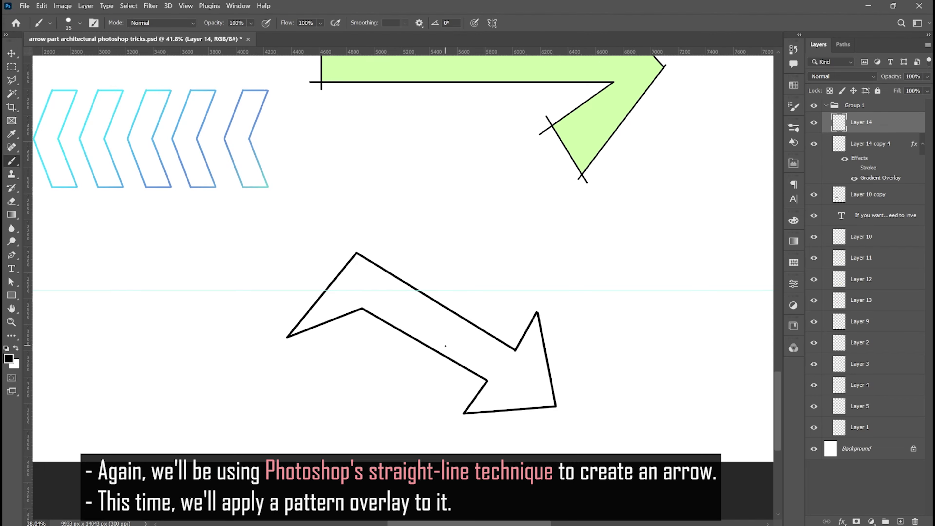
- Erase the two tail lines of the bent arrow with the Eraser at size 90
scroll(450, 354, up, 4)
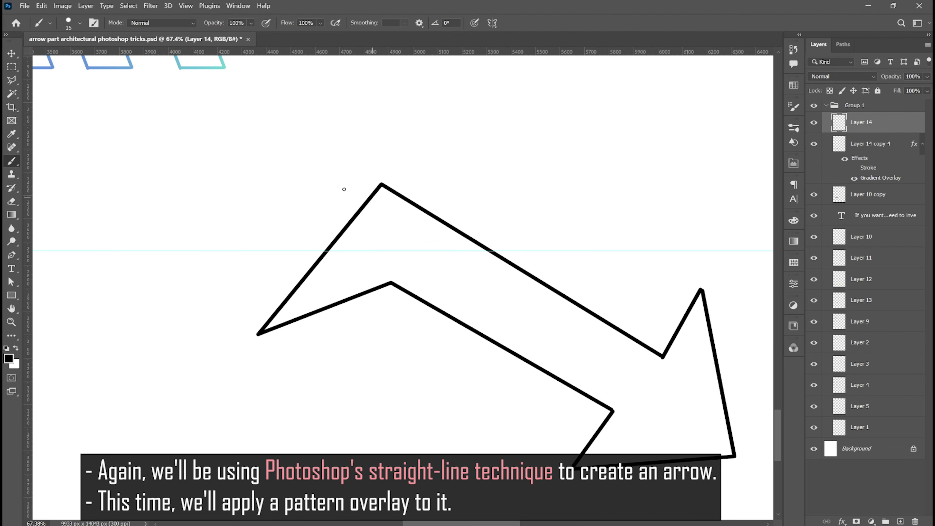
click(12, 202)
mouse_move(369, 195)
mouse_down()
mouse_move(378, 284)
mouse_move(356, 252)
mouse_move(354, 180)
mouse_move(327, 209)
mouse_move(312, 405)
mouse_move(277, 424)
mouse_move(260, 331)
mouse_up()
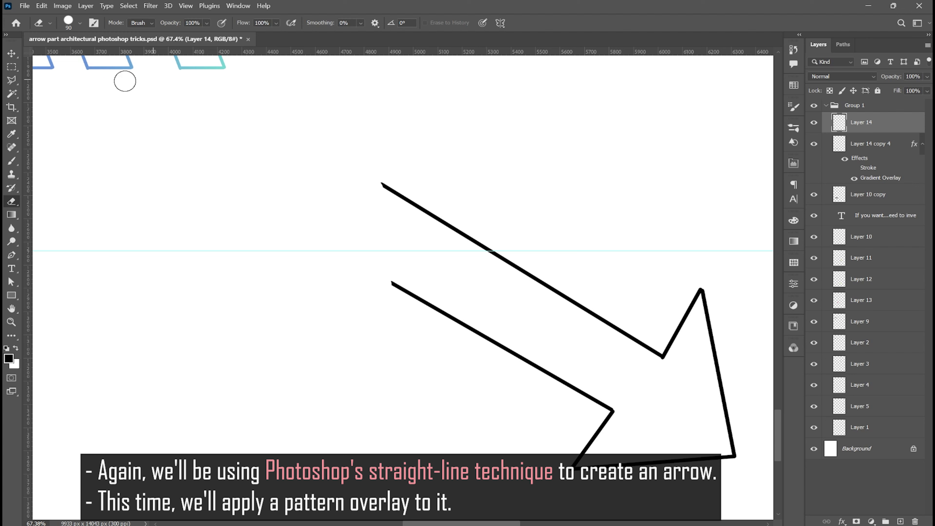
- Redraw the bent arrow's tail with two straight brush lines meeting at a lower, longer point
click(11, 160)
shift+click(277, 404)
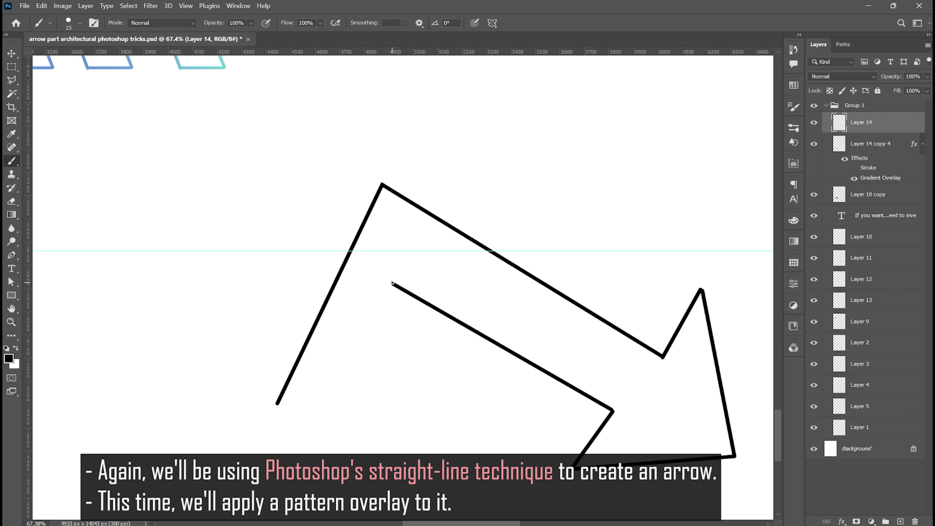
shift+click(392, 282)
drag(750, 447, 521, 368)
scroll(519, 364, down, 2)
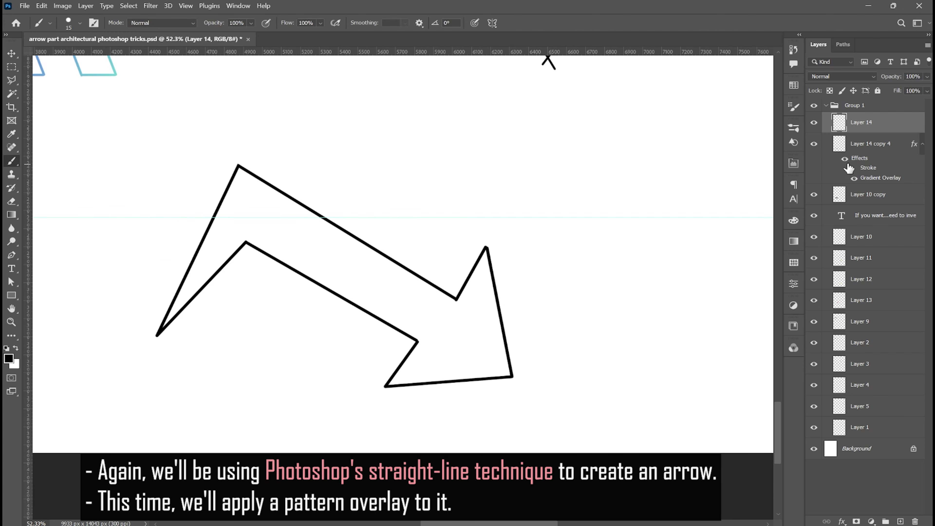
double_click(889, 129)
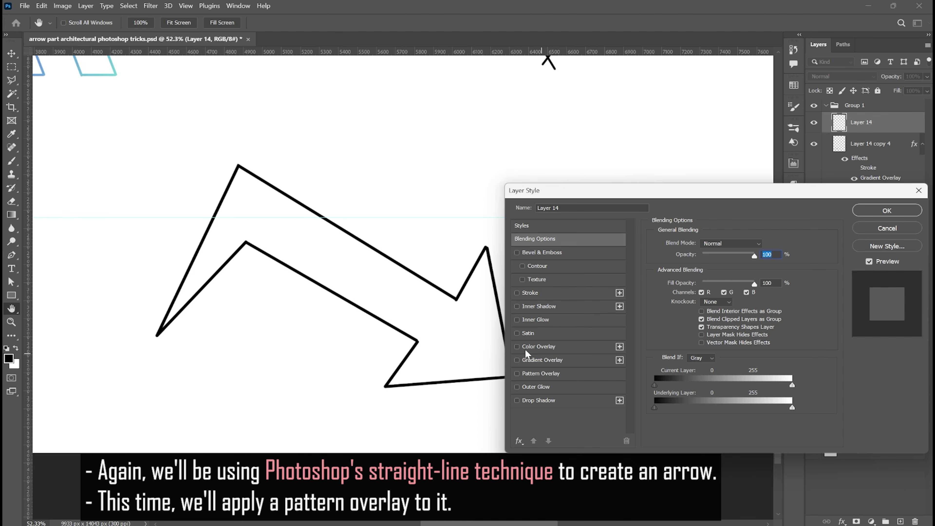
click(887, 210)
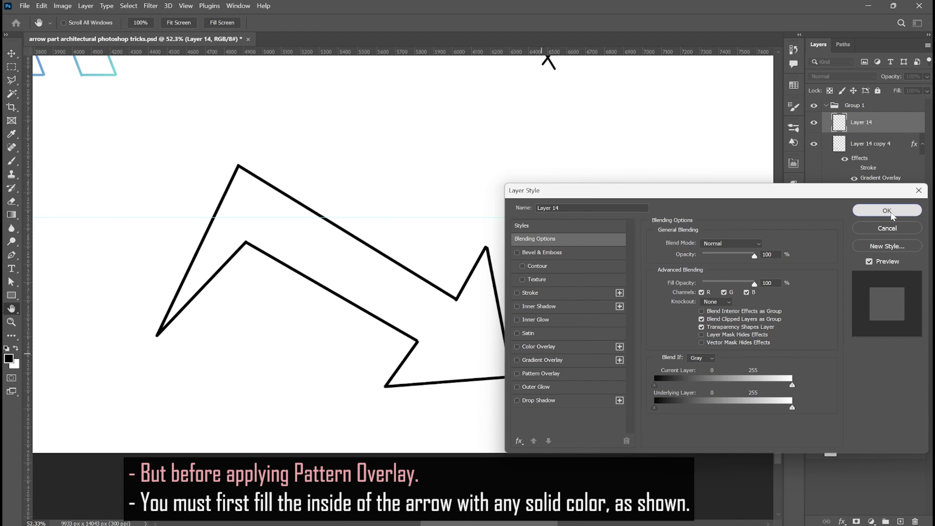
- Select the bent arrow's interior with the Magic Wand and fill it with black on a new layer
key(b)
scroll(485, 273, down, 2)
click(11, 93)
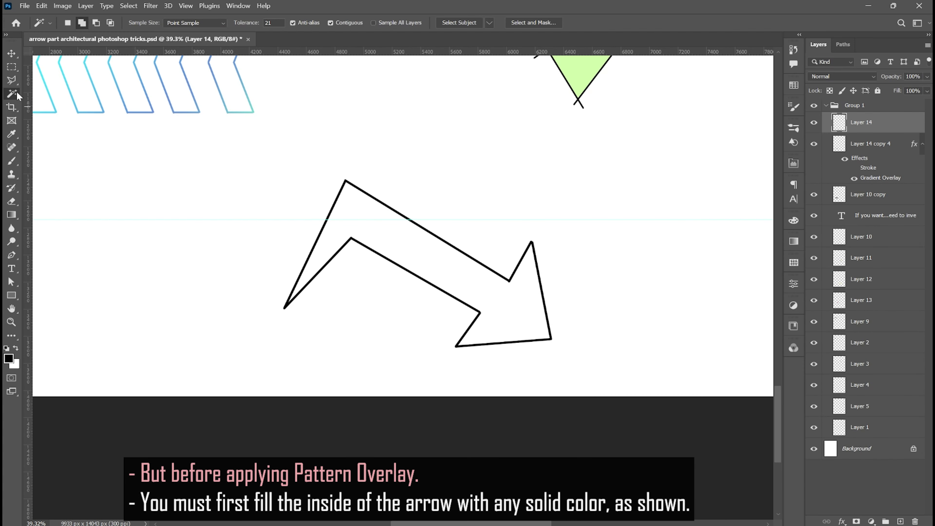
click(420, 249)
click(900, 521)
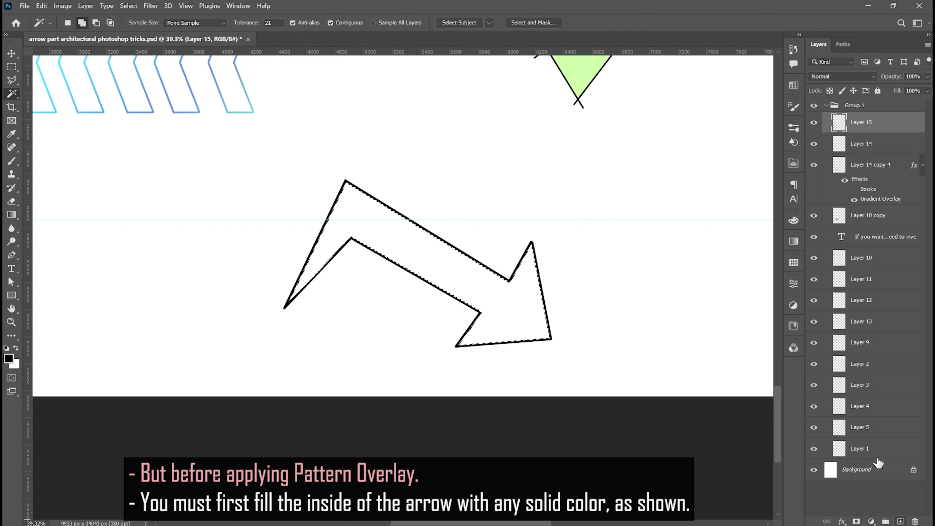
key(alt+BackSpace)
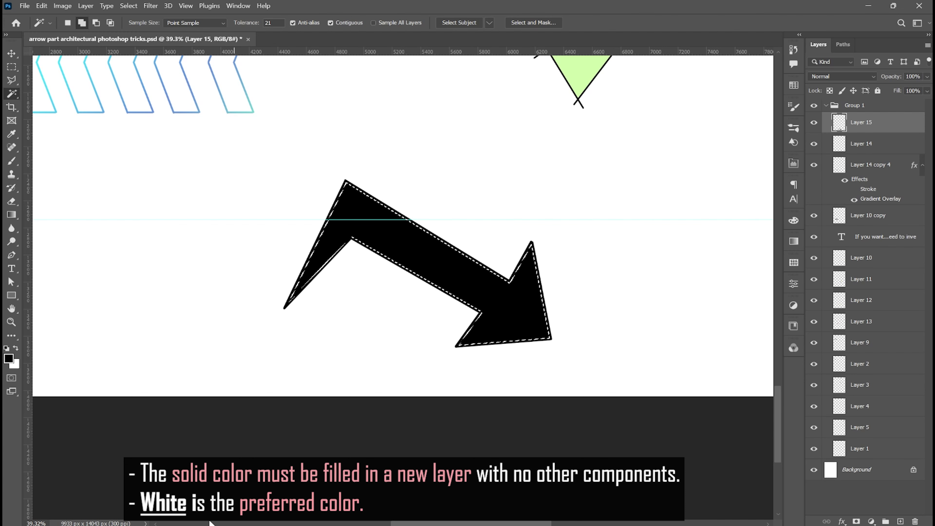
- Replace the bent arrow's black fill with white and clear the selection
click(16, 348)
key(alt+BackSpace)
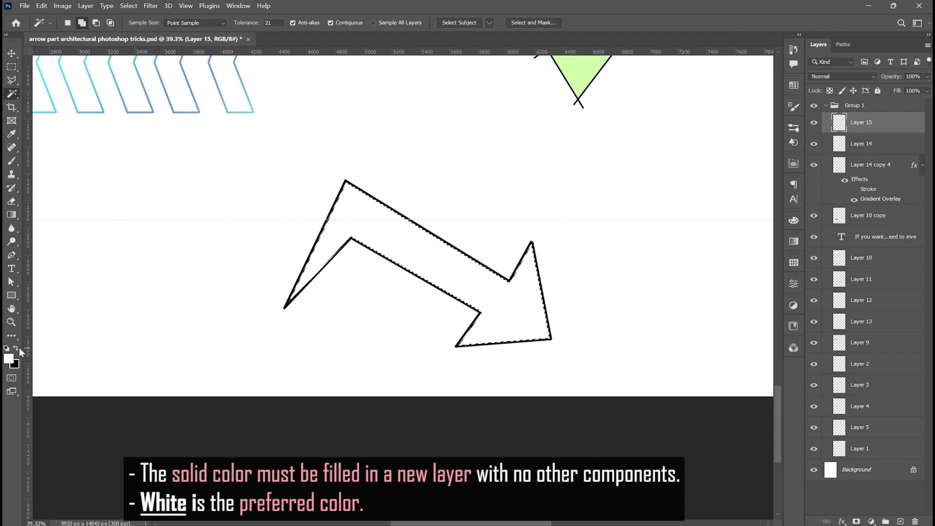
key(ctrl+d)
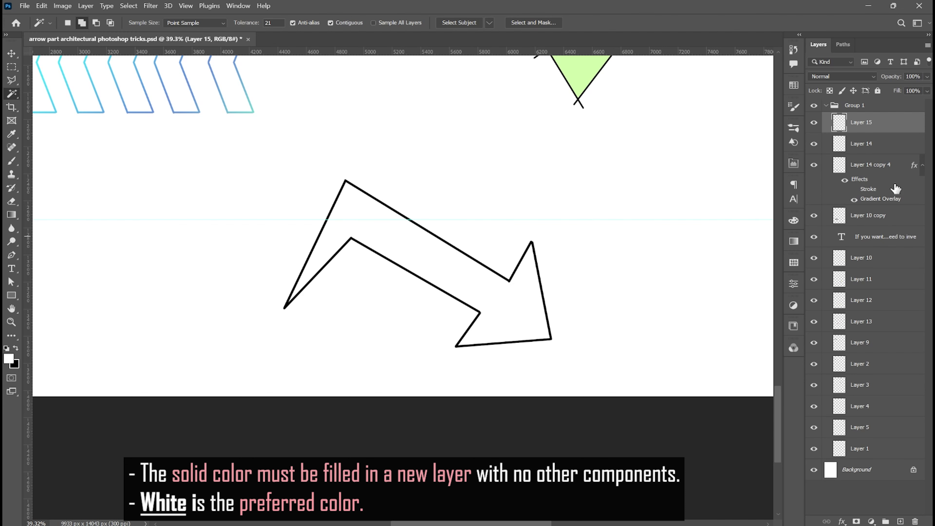
- Add a Pattern Overlay with the diagonal hatch pattern to the bent arrow's white fill layer
double_click(882, 123)
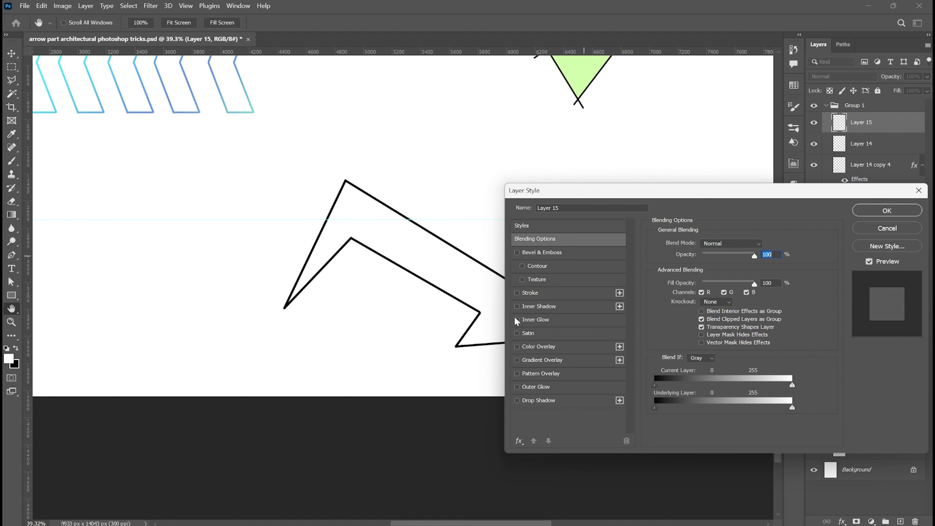
click(517, 374)
click(527, 375)
click(728, 278)
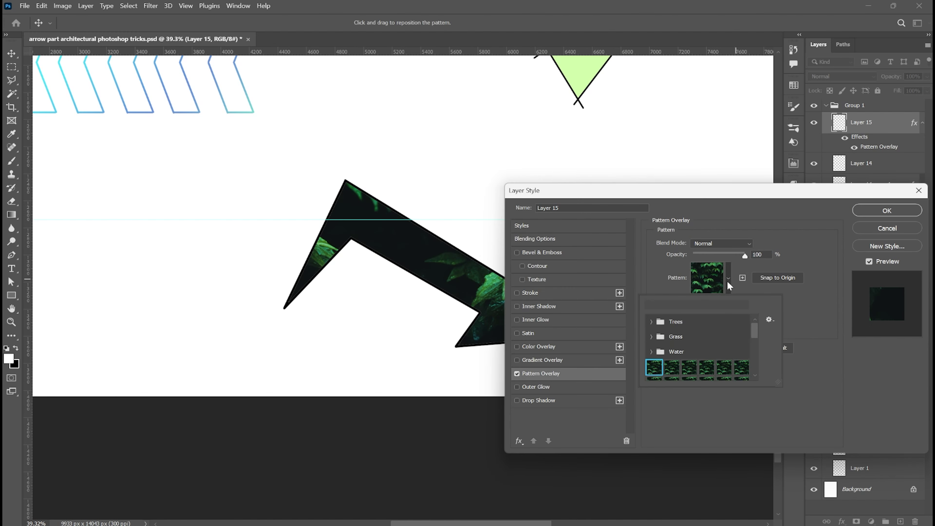
scroll(718, 364, down, 3)
click(698, 328)
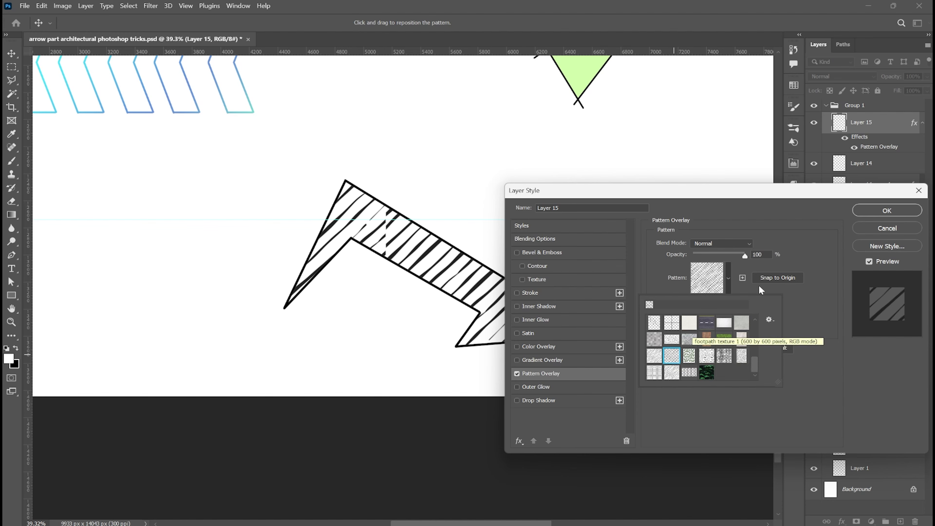
- Reduce the hatch pattern's scale to about 43% at full opacity and apply the layer style
mouse_move(744, 254)
mouse_down()
mouse_move(708, 254)
mouse_move(746, 255)
mouse_up()
drag(725, 323, 703, 323)
click(866, 213)
scroll(522, 268, down, 10)
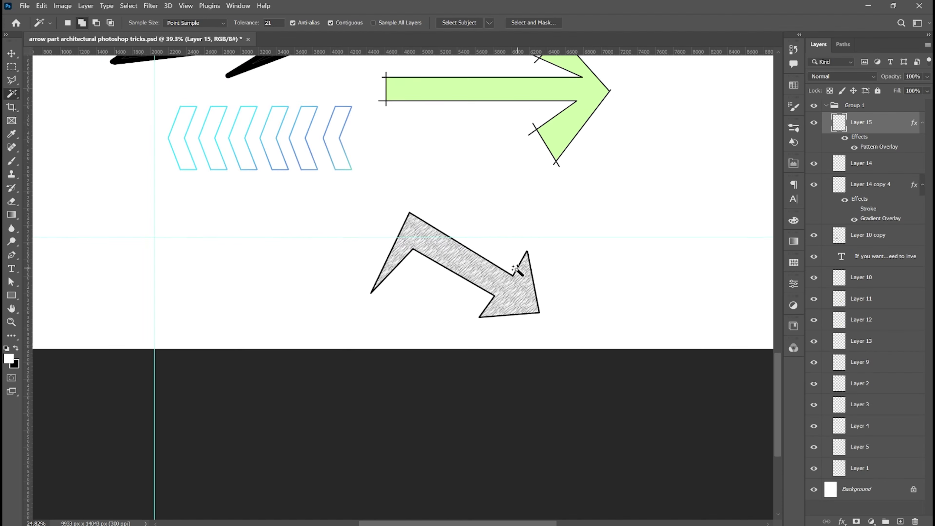
scroll(497, 321, up, 4)
- Add a Stroke effect to the bent arrow's outline layer, set its position to Outside and adjust its size
click(884, 165)
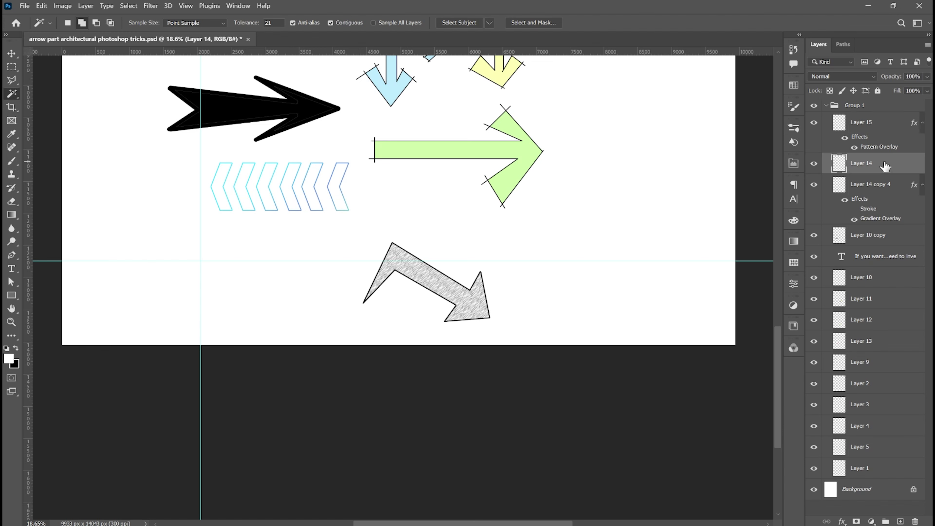
double_click(885, 165)
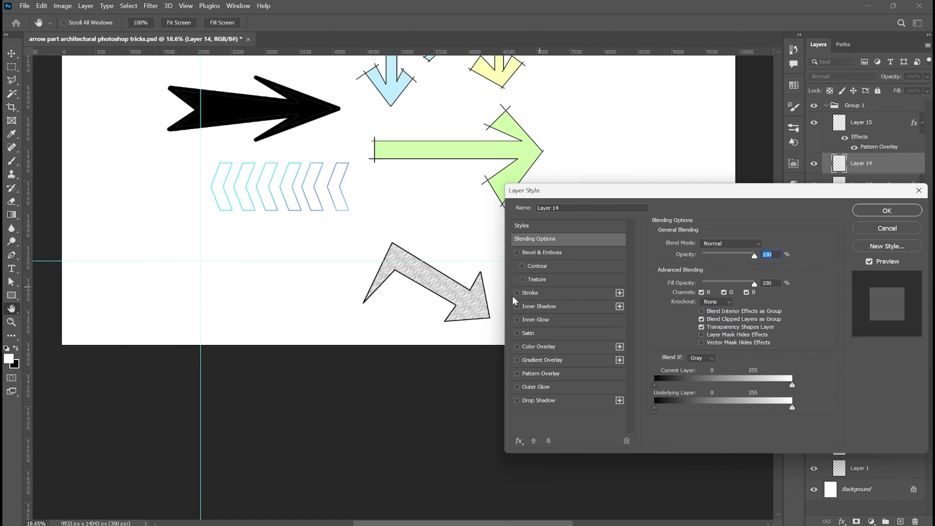
click(517, 293)
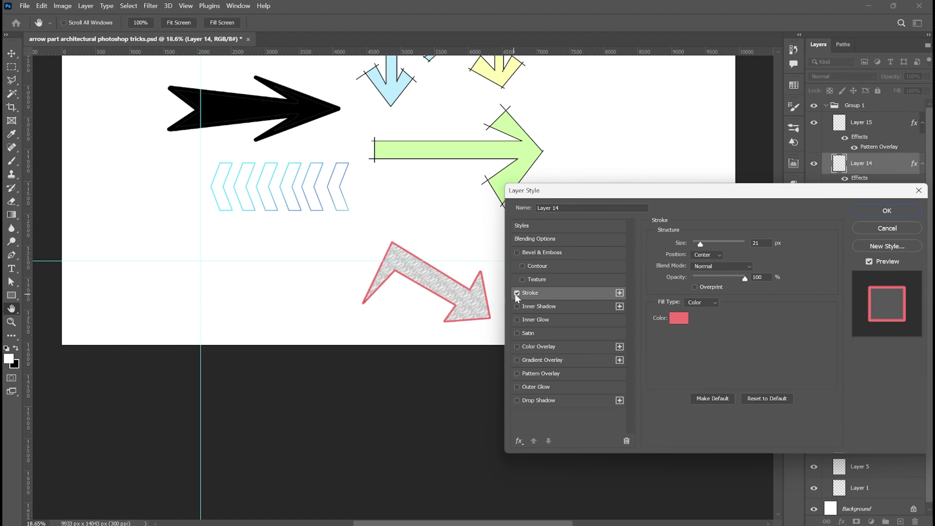
click(705, 257)
click(701, 268)
drag(700, 244, 719, 244)
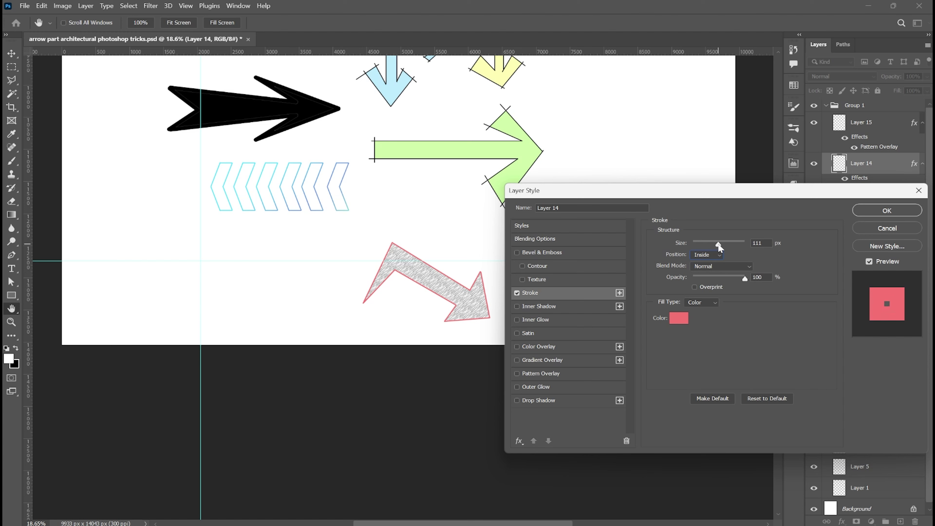
click(714, 256)
click(713, 260)
drag(726, 245, 703, 245)
- Set the bent arrow's outer stroke color to saturated yellow and confirm it
click(681, 318)
click(555, 76)
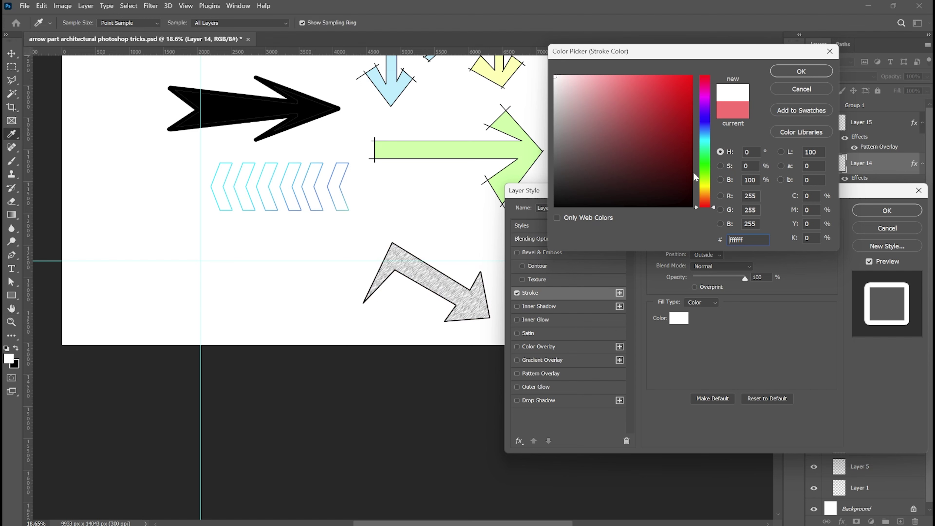
click(587, 77)
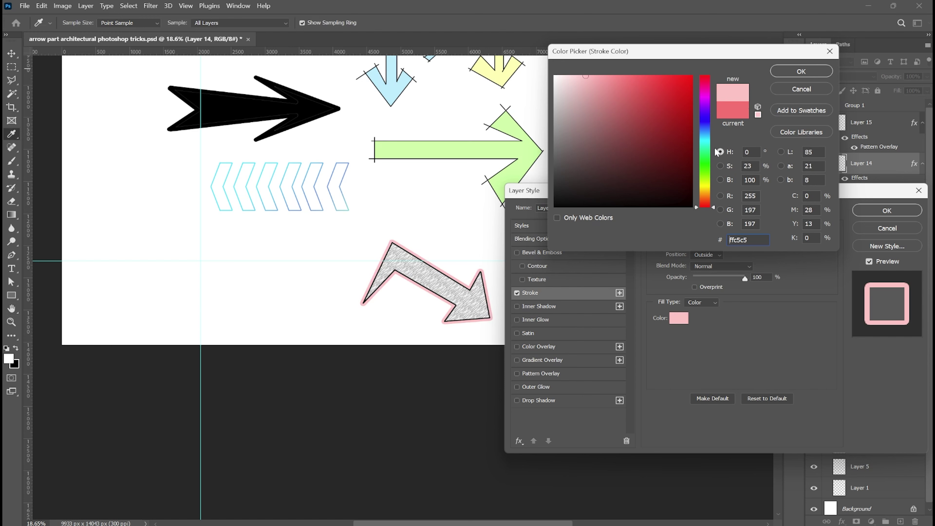
click(705, 174)
click(706, 184)
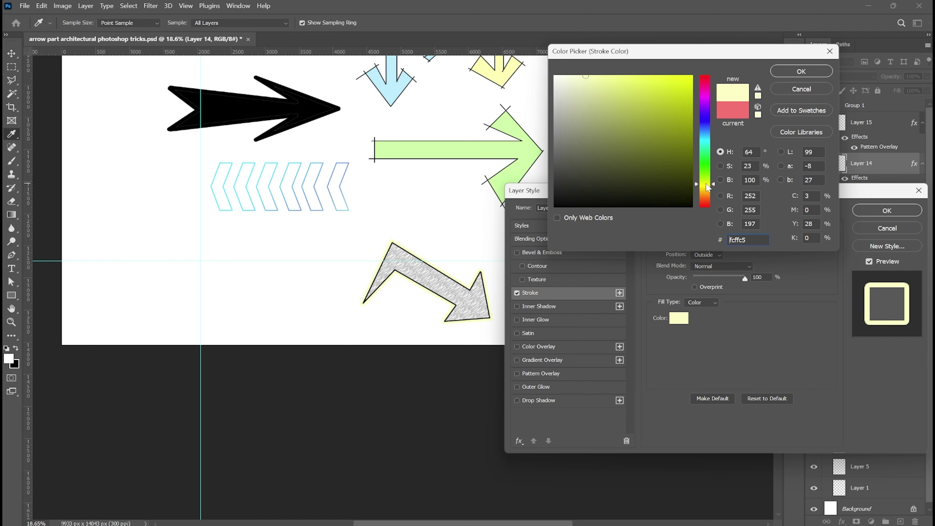
click(659, 77)
click(792, 72)
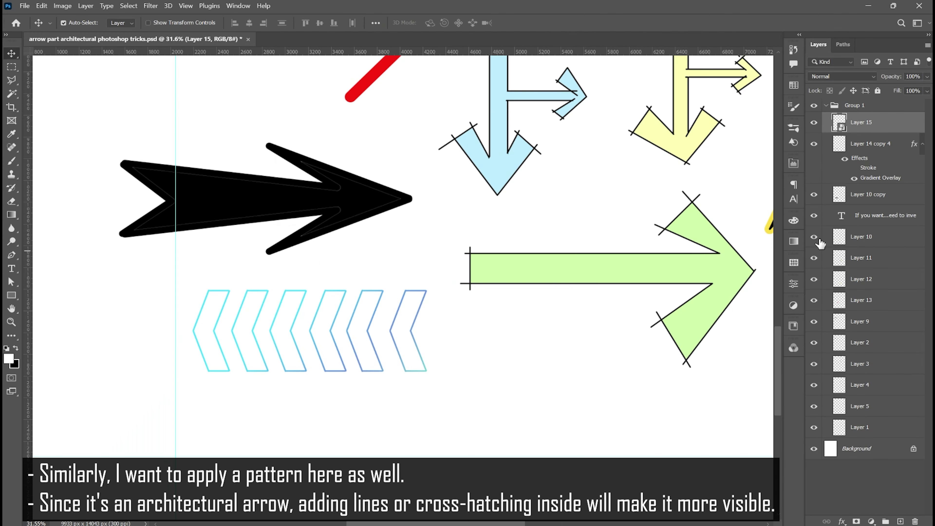
- Select the empty area around the gradient chevrons on their own layer with the Magic Wand
click(891, 147)
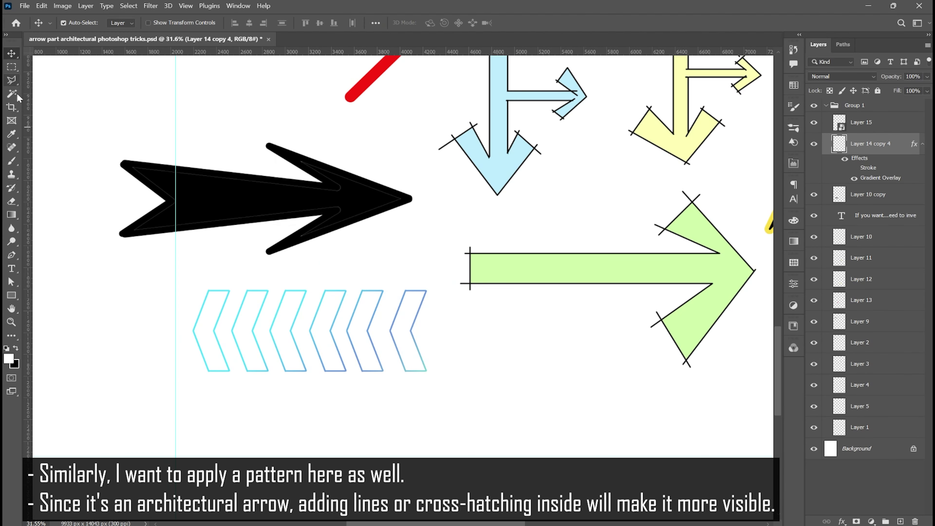
key(w)
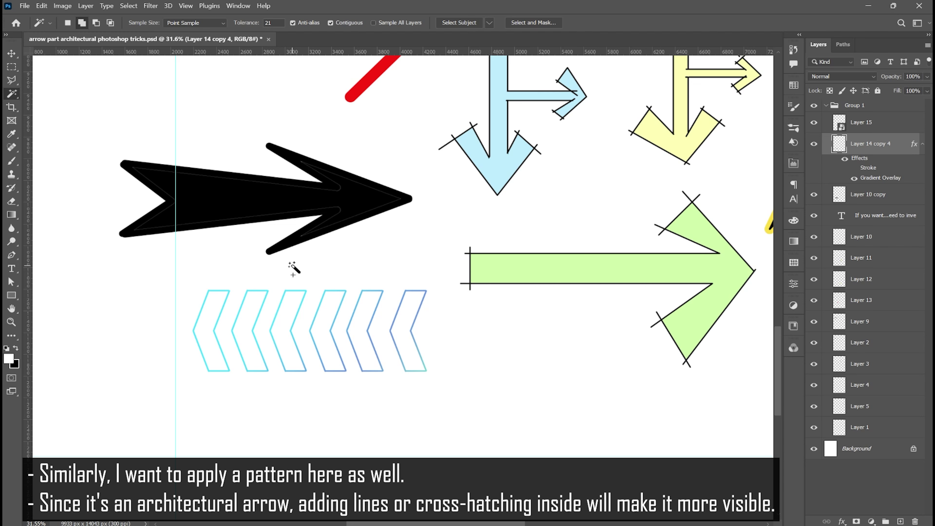
click(293, 269)
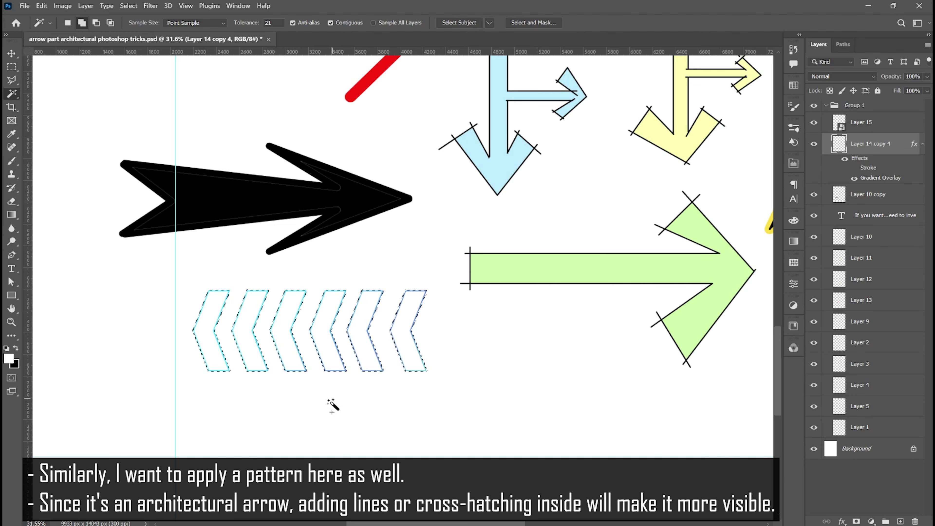
scroll(332, 405, down, 3)
scroll(339, 394, up, 2)
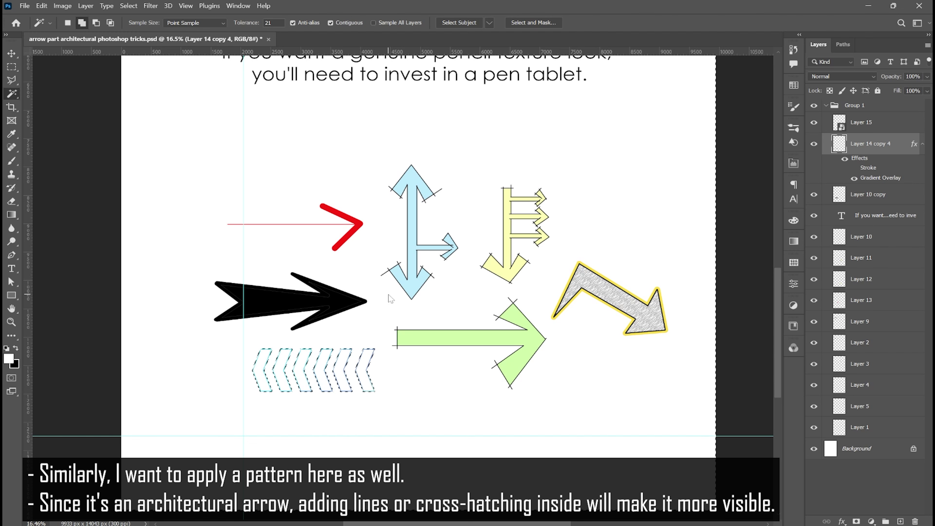
- Invert the selection to the chevron shapes and fill them with white on a new layer
click(901, 521)
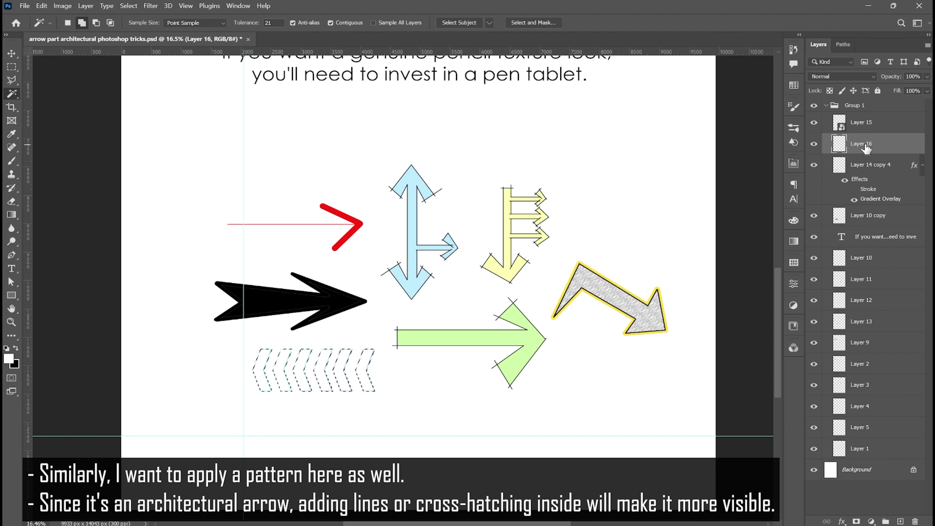
scroll(330, 380, up, 2)
scroll(330, 382, up, 2)
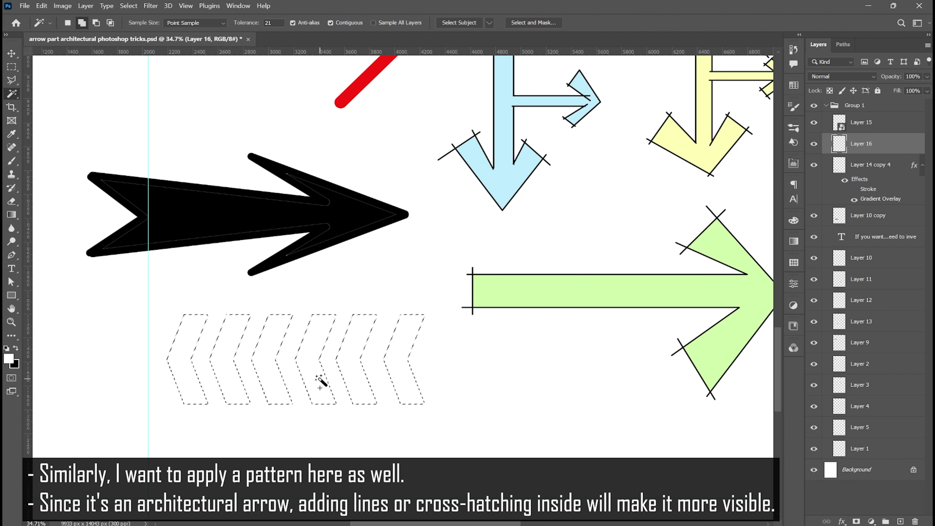
- Apply a Pattern Overlay with the vertical line pattern at 99% scale to the chevrons' white fill layer
double_click(893, 150)
click(517, 373)
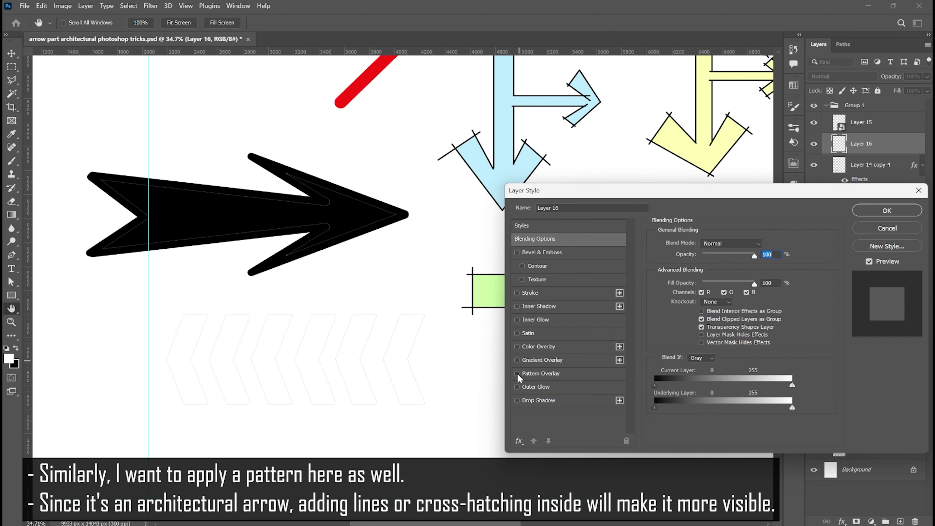
click(534, 373)
click(728, 278)
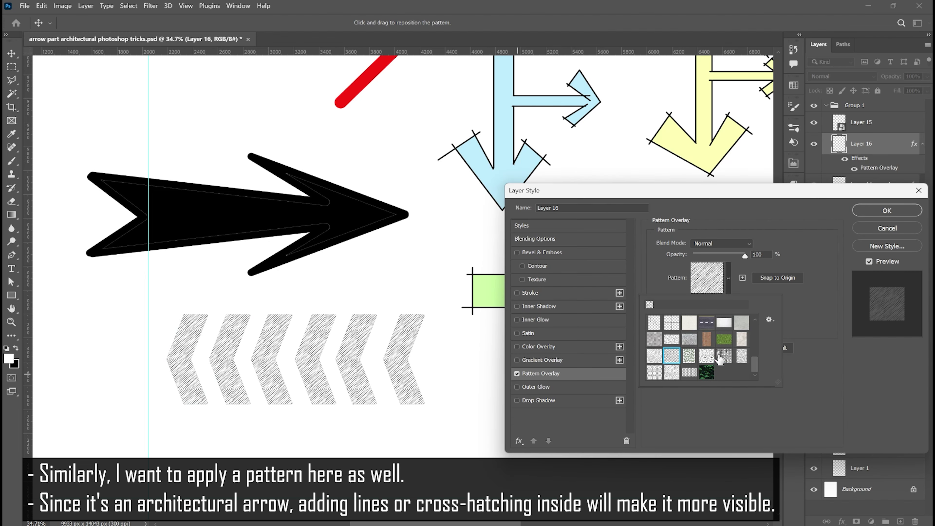
click(721, 357)
click(740, 356)
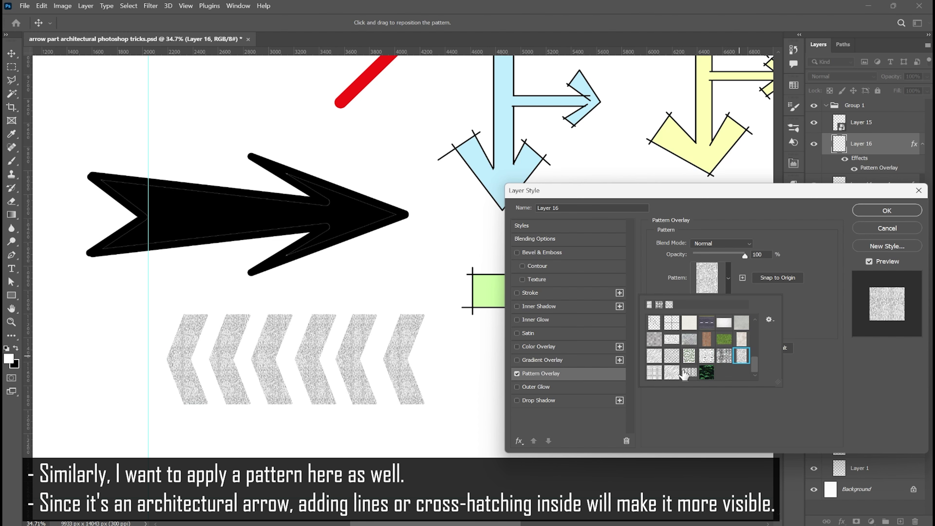
click(684, 373)
click(784, 232)
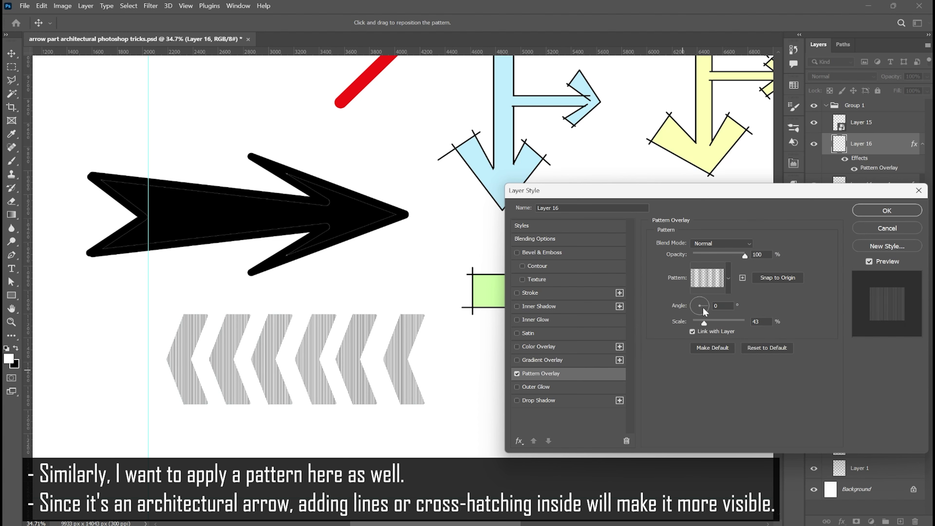
drag(704, 323, 720, 324)
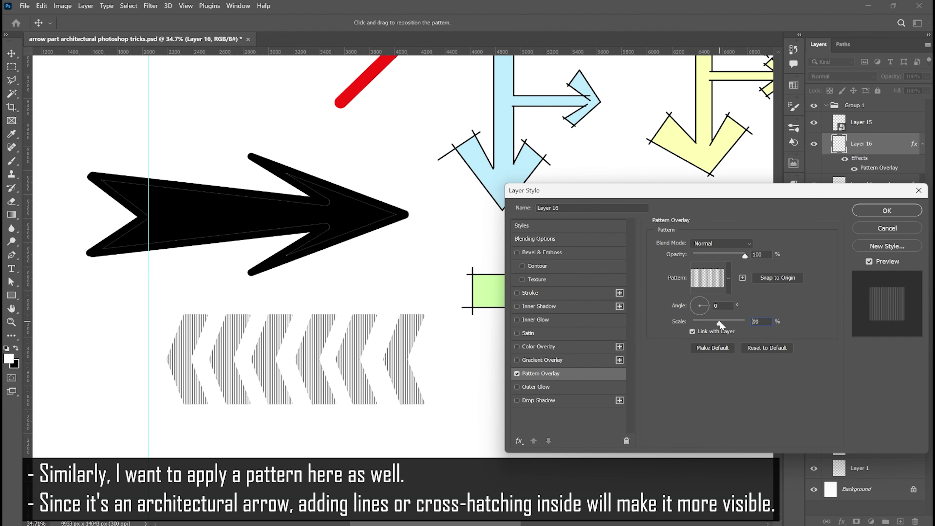
click(887, 210)
- Add a centered black (000000) Stroke to the chevrons' outline layer, keeping its Gradient Overlay
click(896, 187)
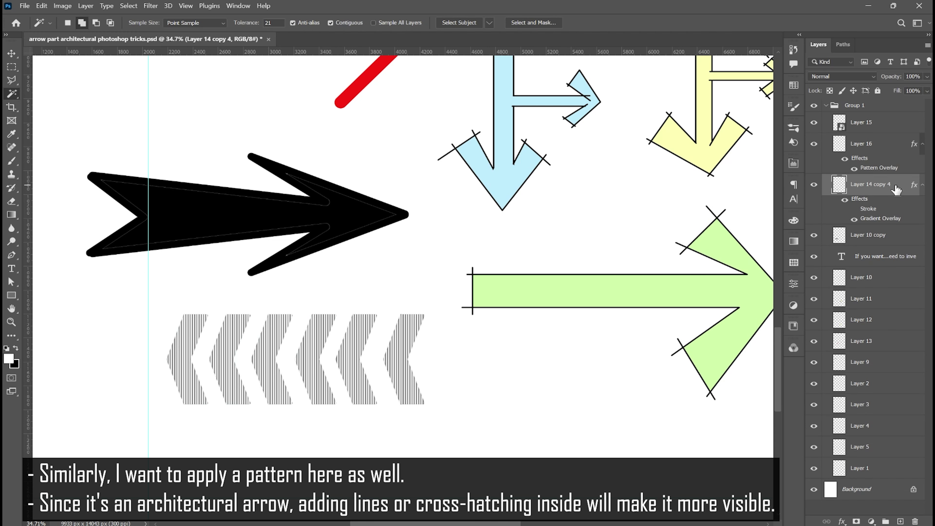
double_click(895, 188)
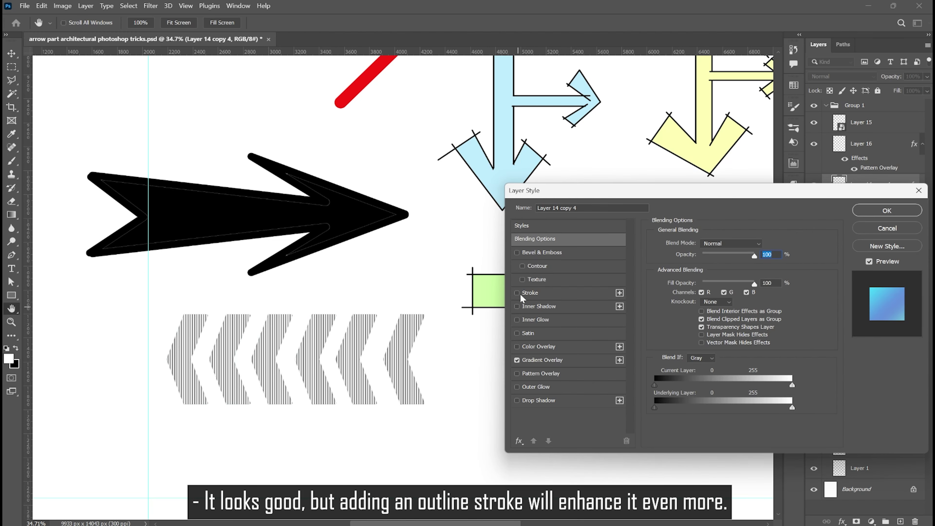
click(517, 293)
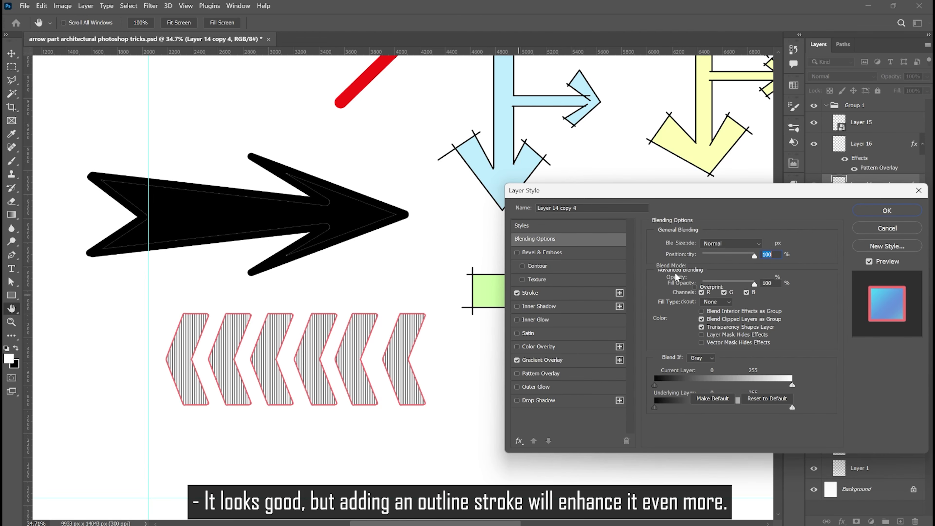
click(531, 293)
click(678, 318)
click(540, 212)
drag(540, 212, 541, 213)
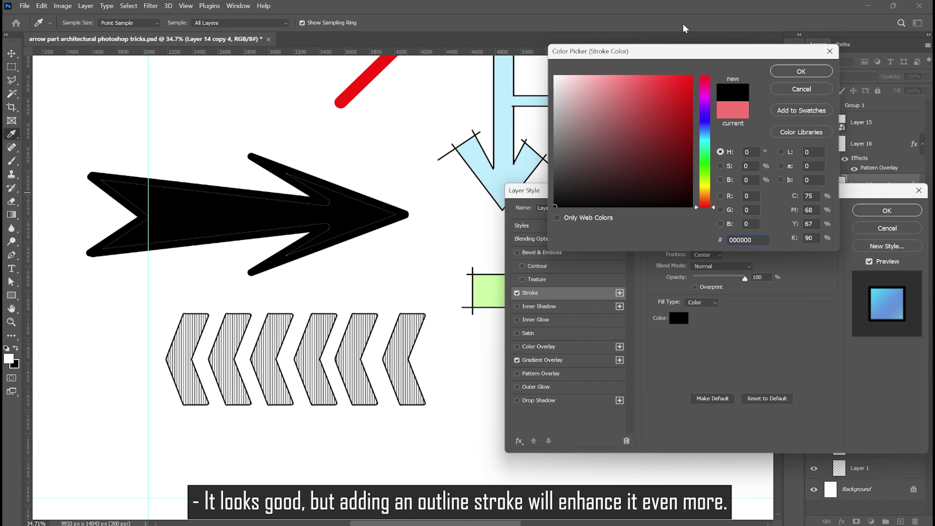
click(802, 71)
click(594, 361)
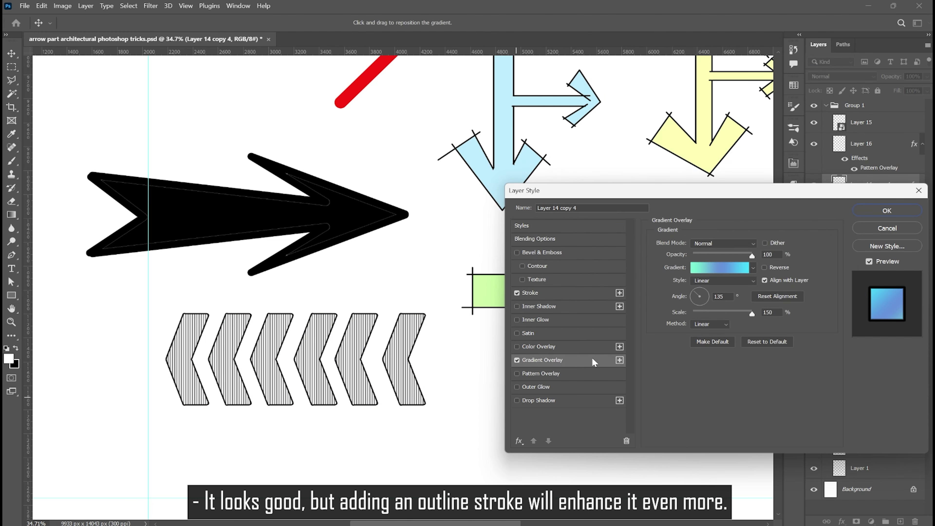
click(879, 211)
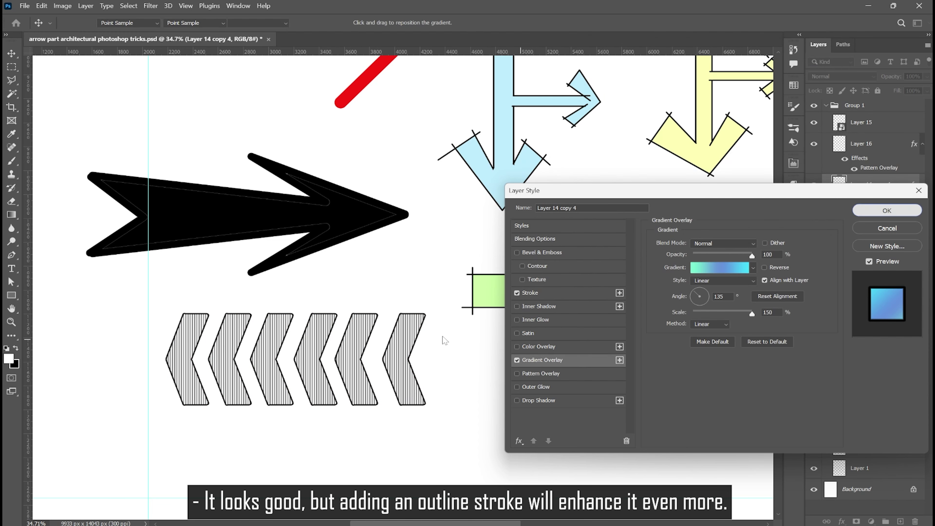
key(w)
scroll(433, 388, down, 5)
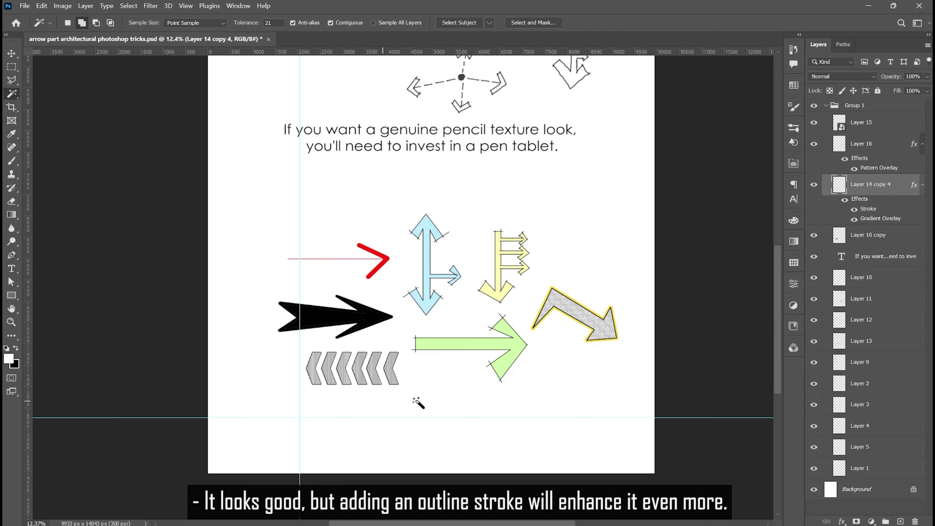
click(12, 67)
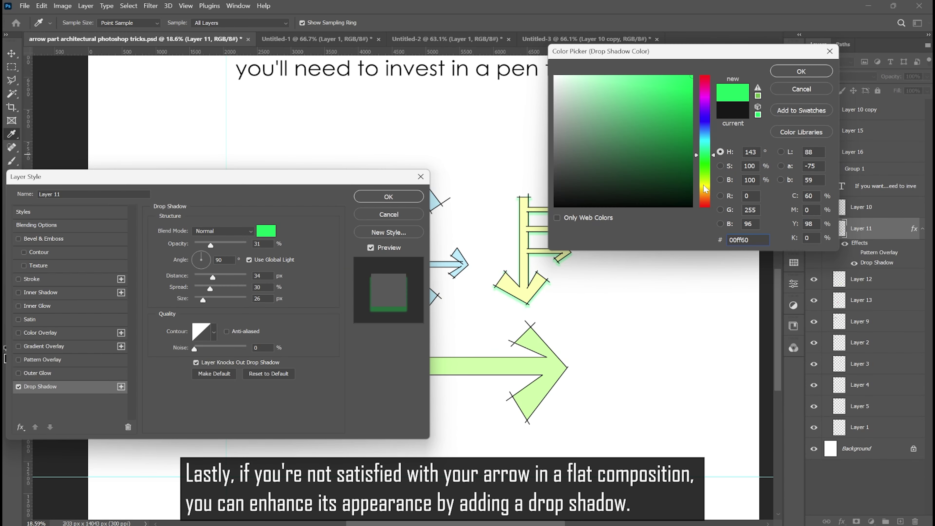
- Try red and blue for the yellow branching arrow's Drop Shadow color and settle on black
click(704, 209)
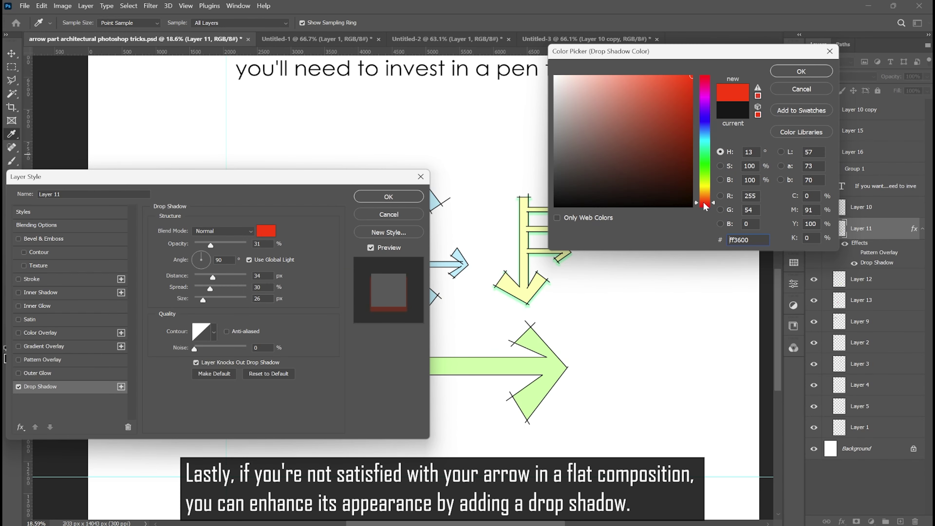
click(704, 123)
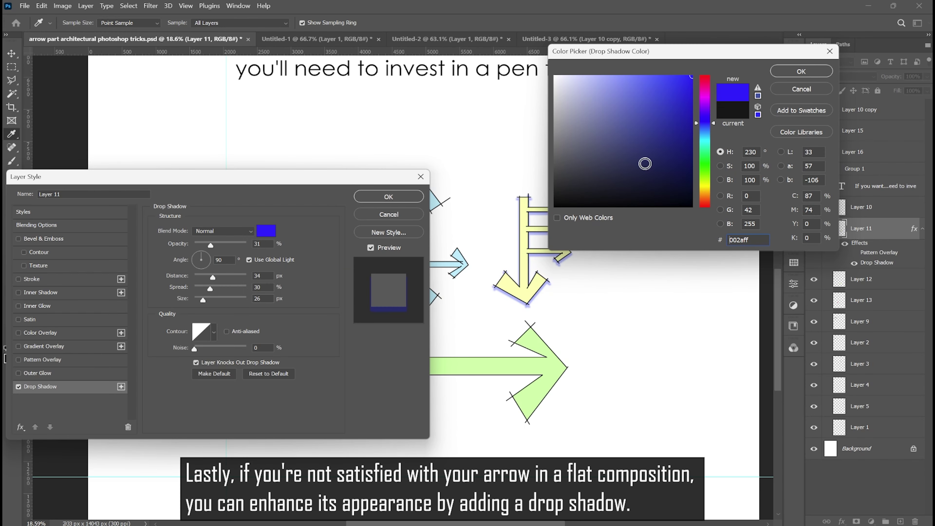
drag(612, 124, 519, 231)
click(788, 76)
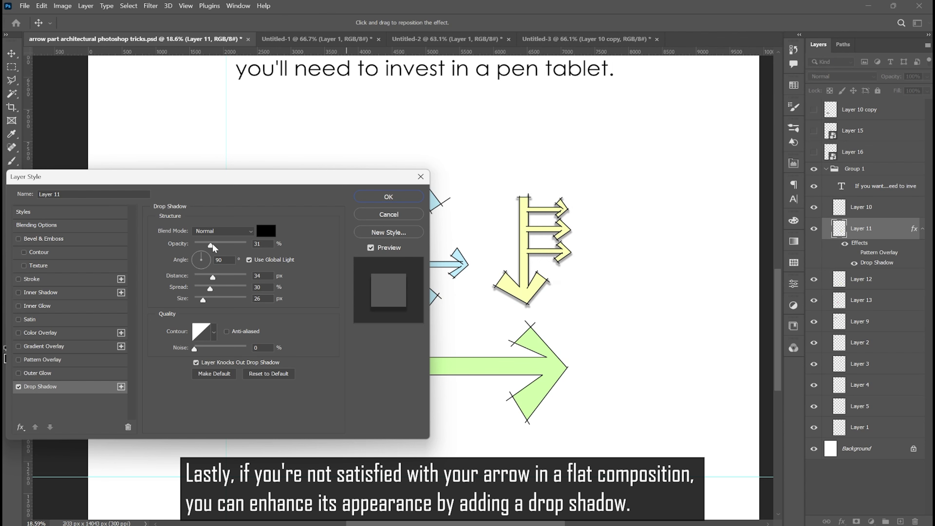
- Apply the yellow arrow's Drop Shadow with 17% opacity, 74° angle, 37 px distance, 34% spread and 0 px size
drag(213, 244, 203, 245)
mouse_move(213, 277)
mouse_down()
mouse_move(204, 277)
mouse_move(216, 291)
mouse_move(244, 291)
mouse_move(211, 300)
mouse_move(195, 282)
mouse_move(195, 300)
mouse_move(210, 260)
mouse_up()
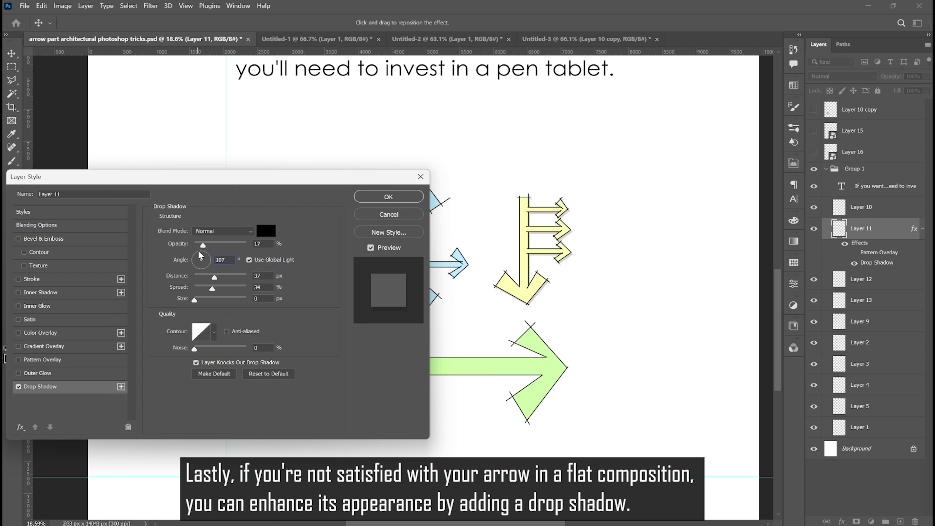
mouse_move(216, 267)
mouse_down()
mouse_move(199, 268)
mouse_move(204, 259)
mouse_up()
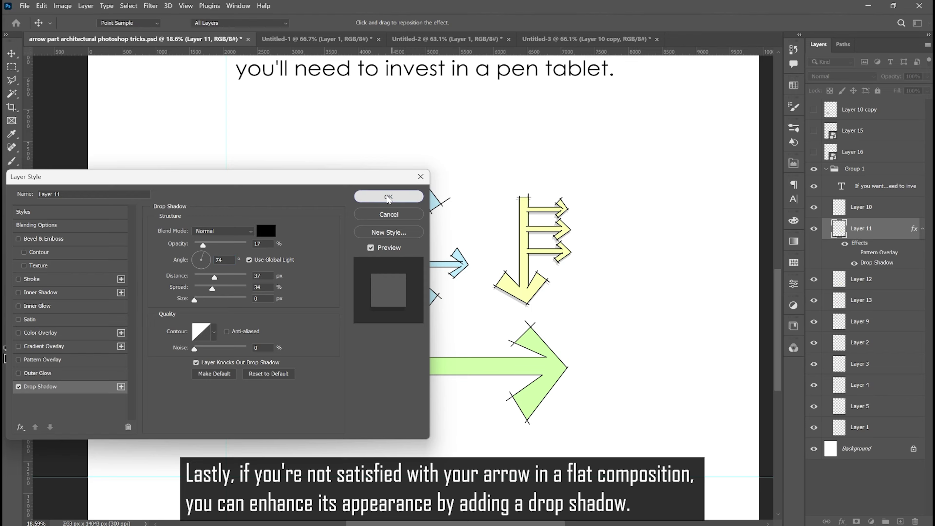
click(387, 197)
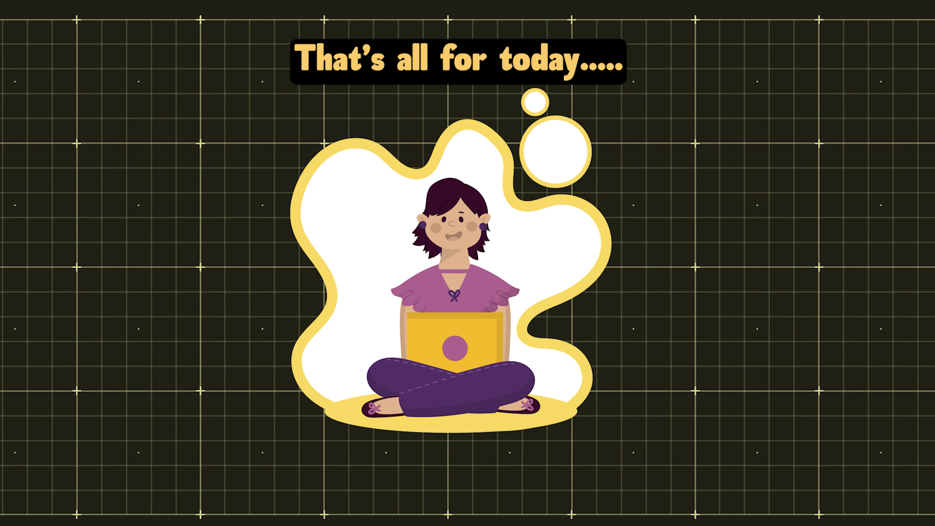